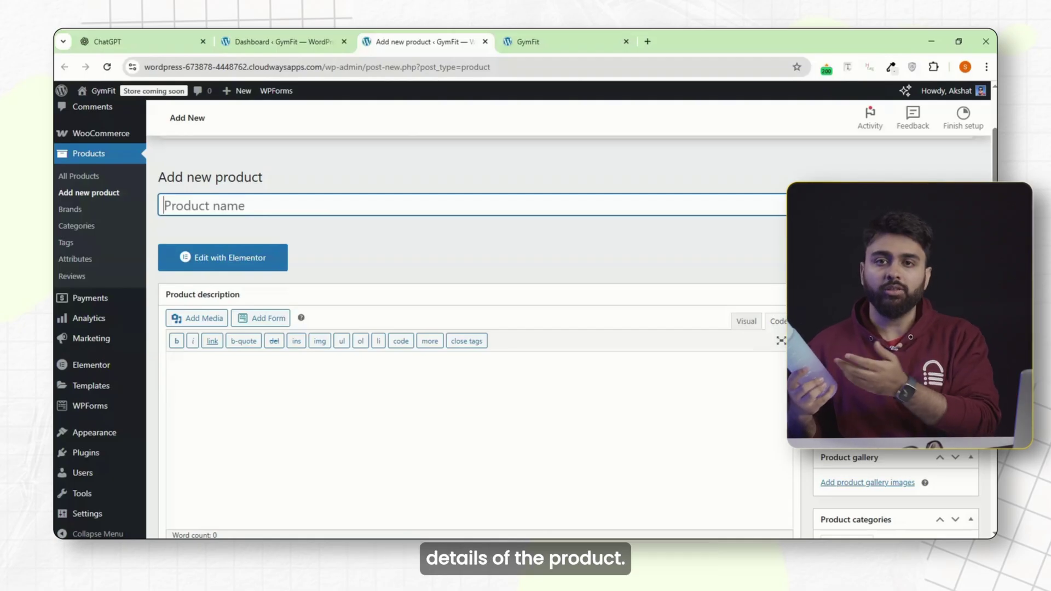
- Name the new product "GymFit Insulated Sipper Bottle" and paste the copied long text into its product description
{"action": "type", "text": "GymFit Insulated Sipper Bottle"}
{"action": "scroll", "coordinate": [263, 210], "scroll_direction": "down", "scroll_amount": 1}
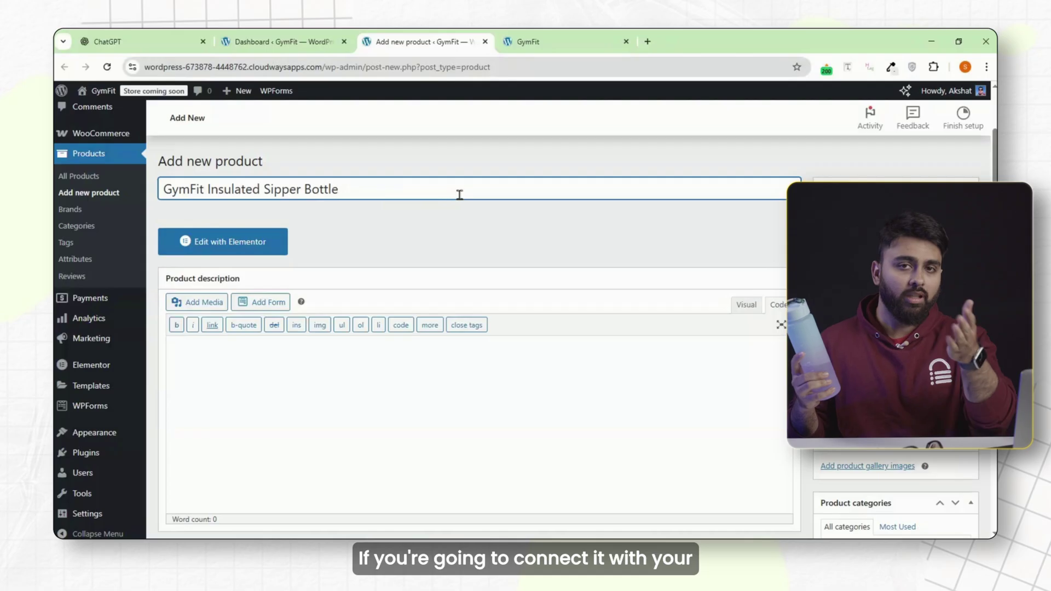
{"action": "left_click", "coordinate": [243, 357]}
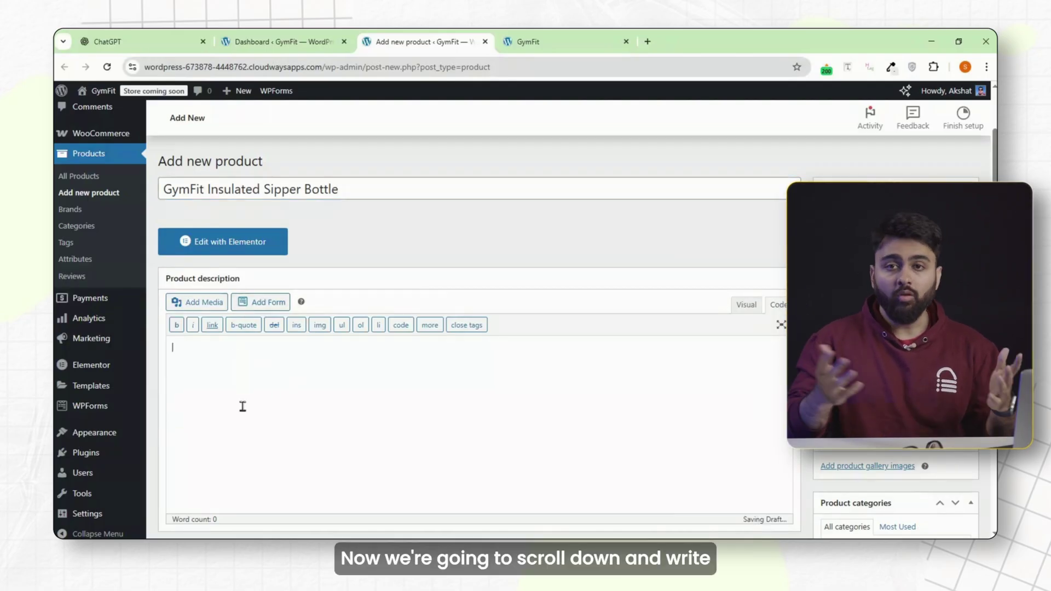
{"action": "scroll", "coordinate": [289, 400], "scroll_direction": "down", "scroll_amount": 1}
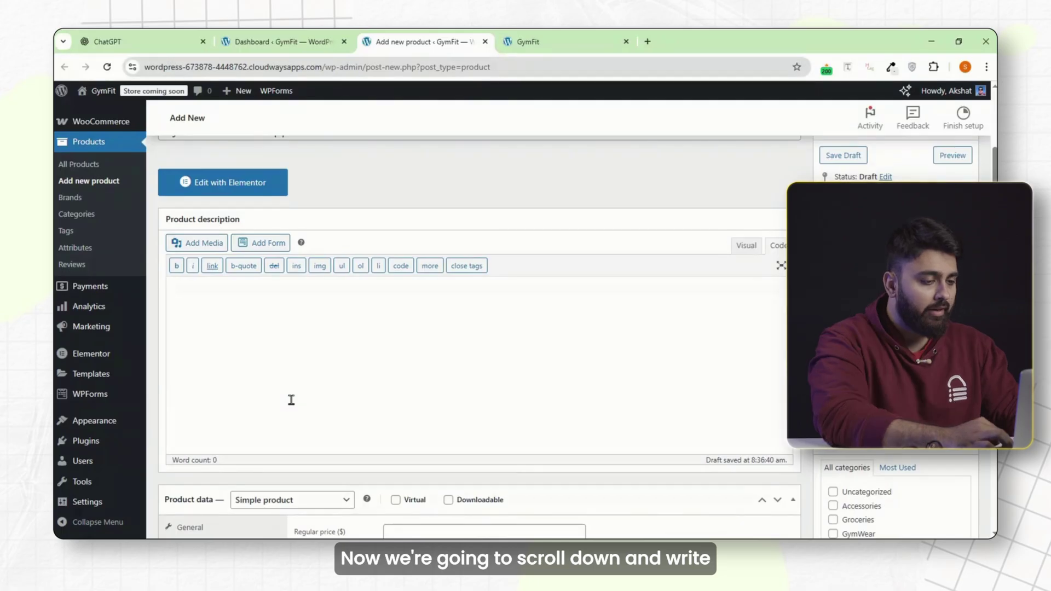
{"action": "right_click", "coordinate": [232, 298]}
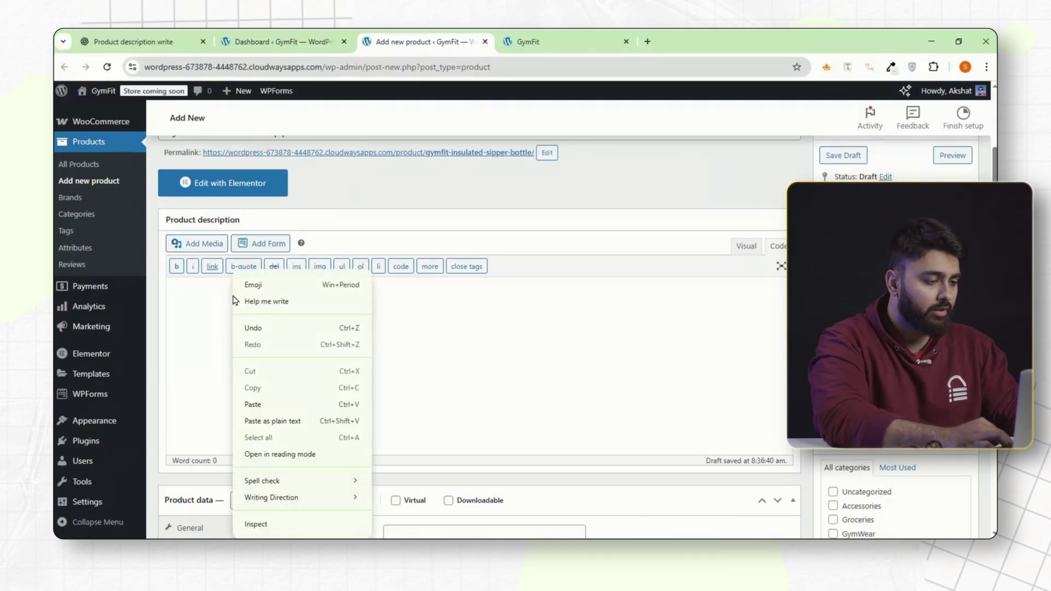
{"action": "left_click", "coordinate": [260, 404]}
{"action": "scroll", "coordinate": [324, 367], "scroll_direction": "down", "scroll_amount": 3}
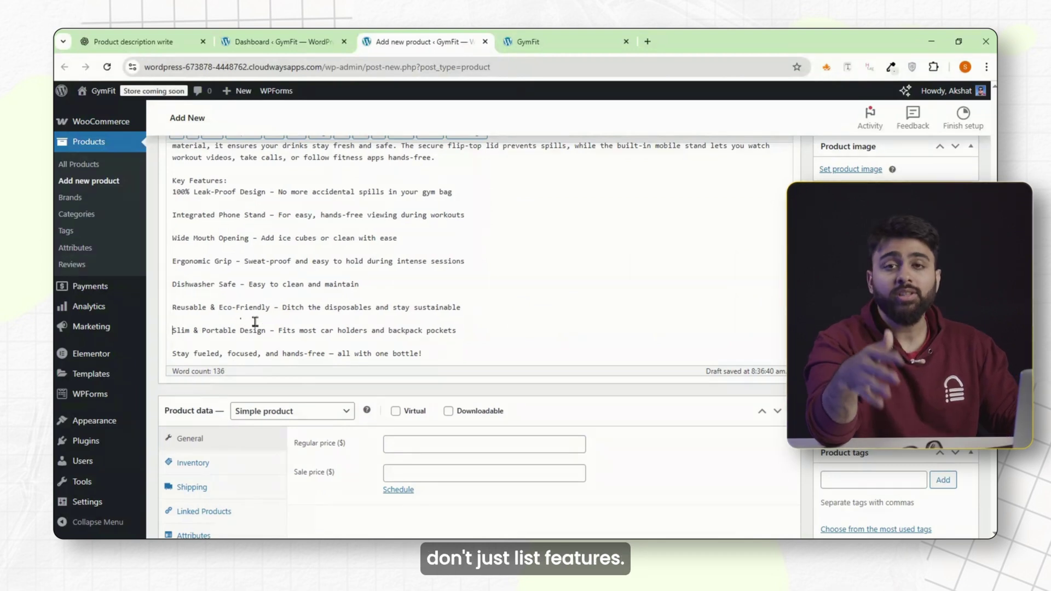
{"action": "scroll", "coordinate": [284, 320], "scroll_direction": "up", "scroll_amount": 3}
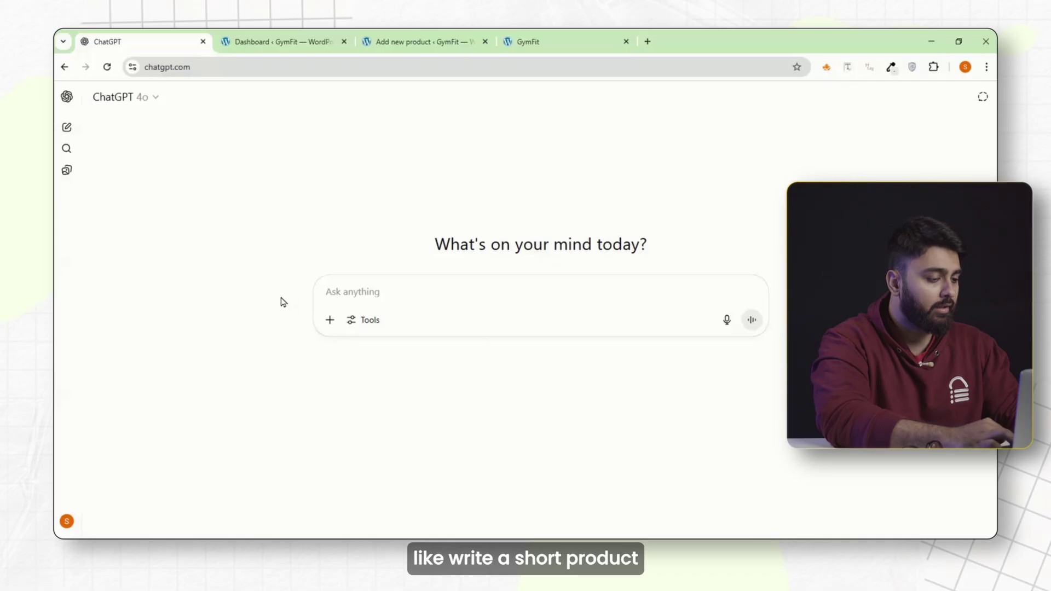
- Ask ChatGPT to write a short product description for a leak-proof sipper bottle for gym users with a phone stand
{"action": "type", "text": "Write a short product description for a leak-proof sipper bottle for gym users with a phone stand"}
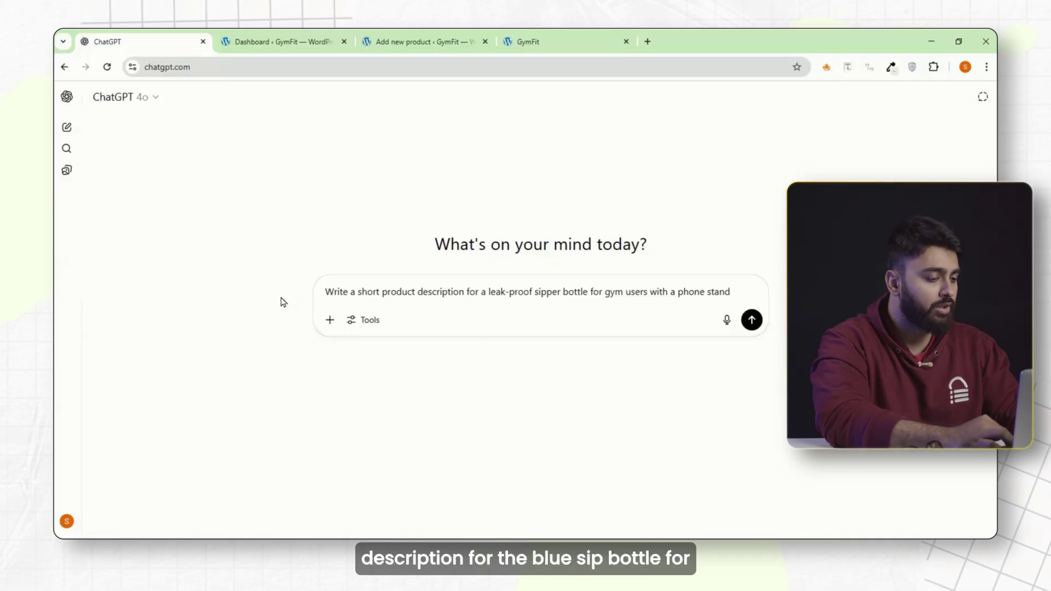
{"action": "left_click", "coordinate": [752, 322]}
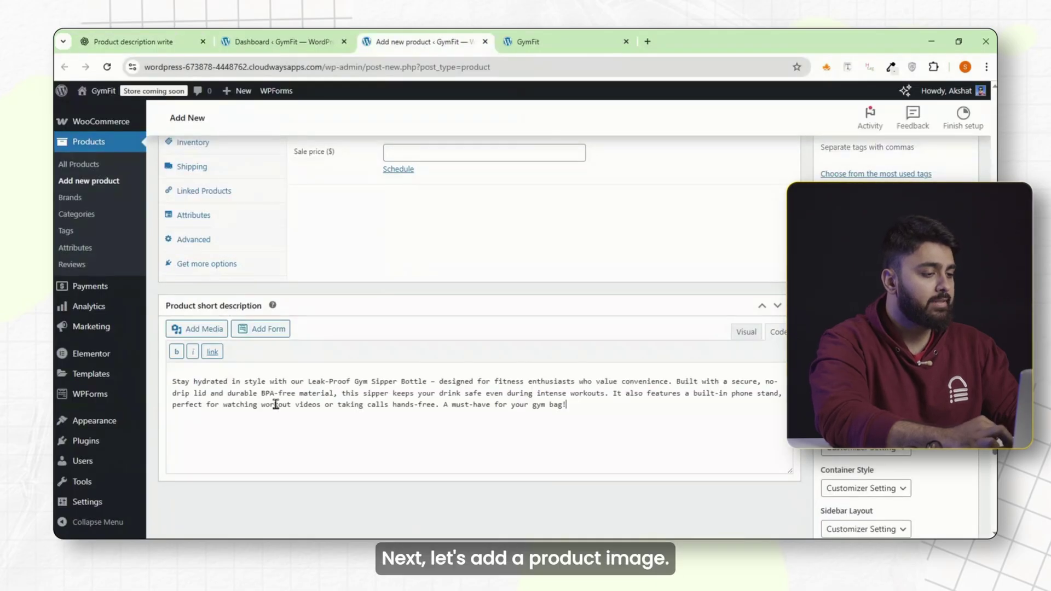
- In the WordPress product editor, choose an image from the Downloads folder to upload as the product image
{"action": "scroll", "coordinate": [478, 400], "scroll_direction": "up", "scroll_amount": 15}
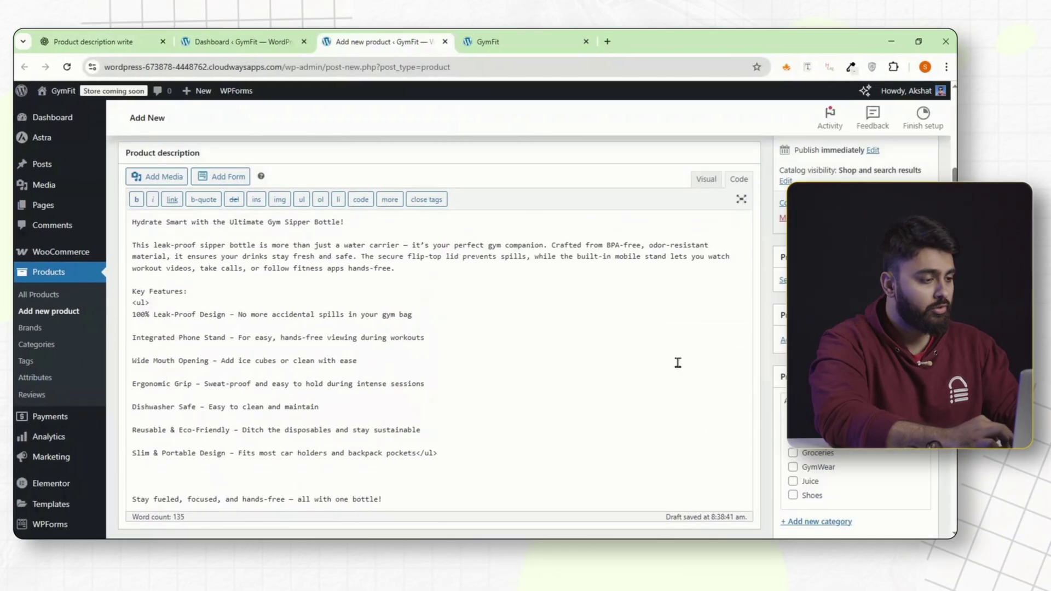
{"action": "scroll", "coordinate": [642, 359], "scroll_direction": "down", "scroll_amount": 1}
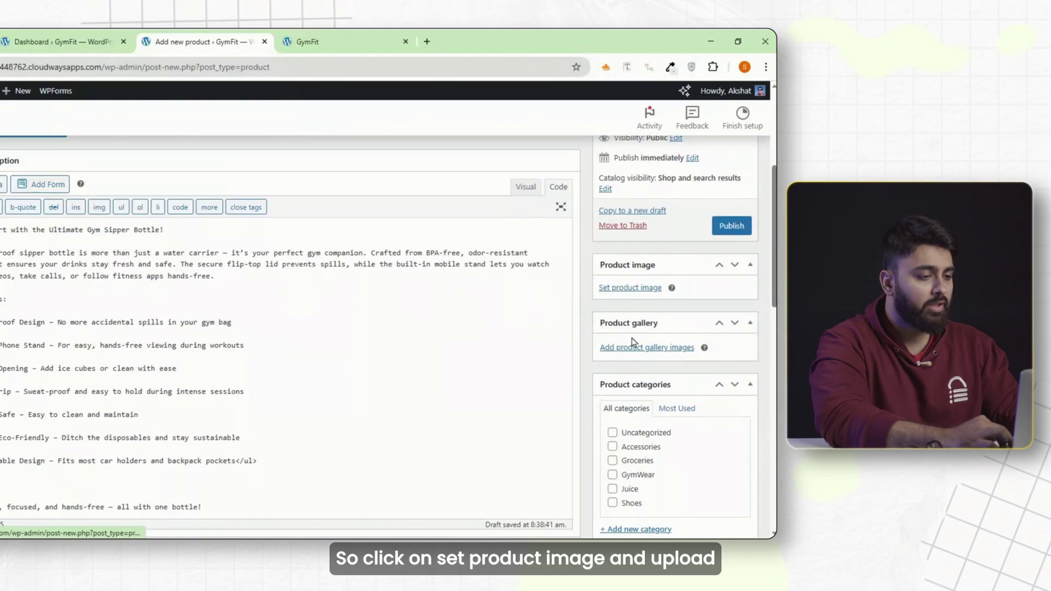
{"action": "left_click", "coordinate": [641, 288]}
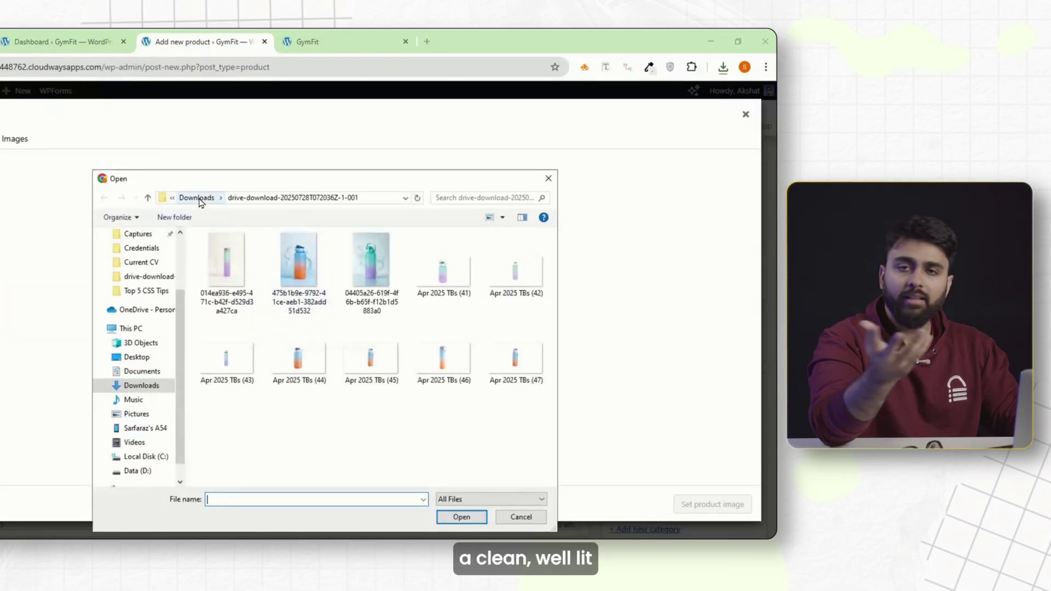
{"action": "left_click", "coordinate": [201, 198]}
{"action": "double_click", "coordinate": [296, 290]}
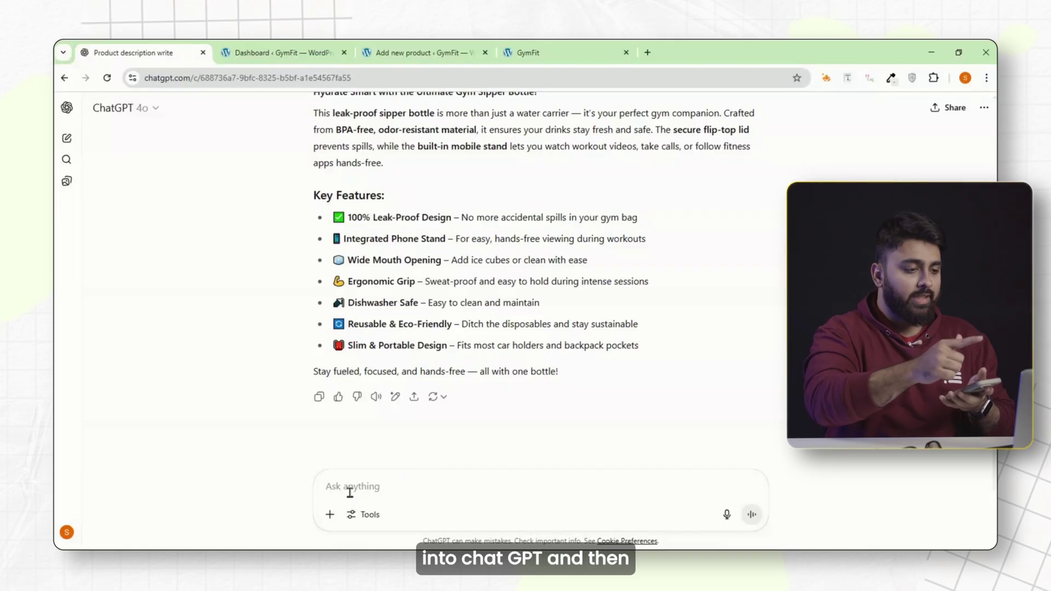
- In ChatGPT, paste the bottle photo and request a high-quality product shot with water splashing near it and a clean aesthetic background
{"action": "key", "text": "ctrl+v"}
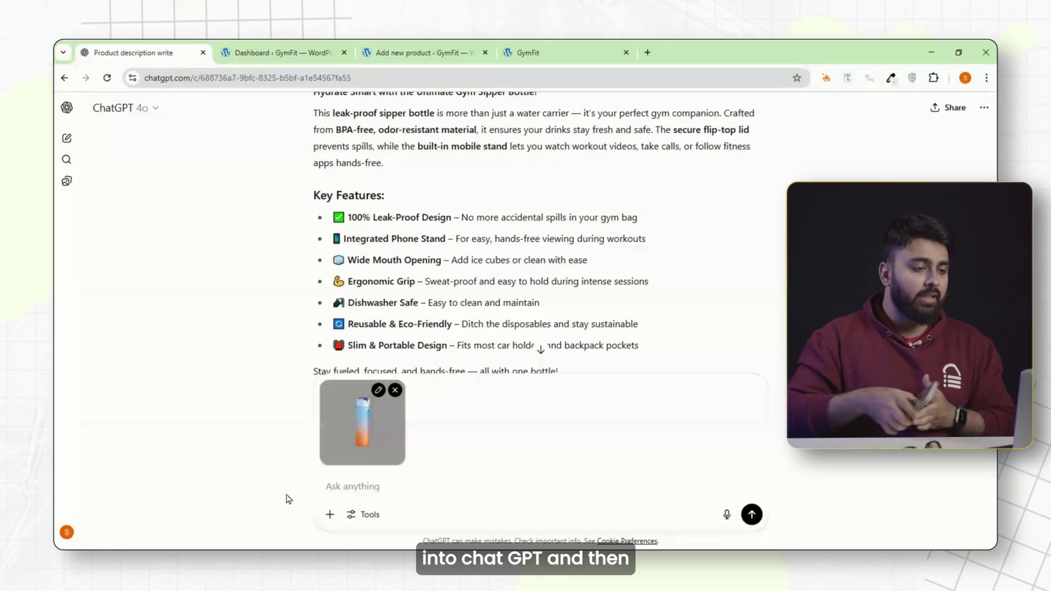
{"action": "type", "text": "generate a high-quality product shot of this water bottle with water splashing near it with a clean aesthetic background"}
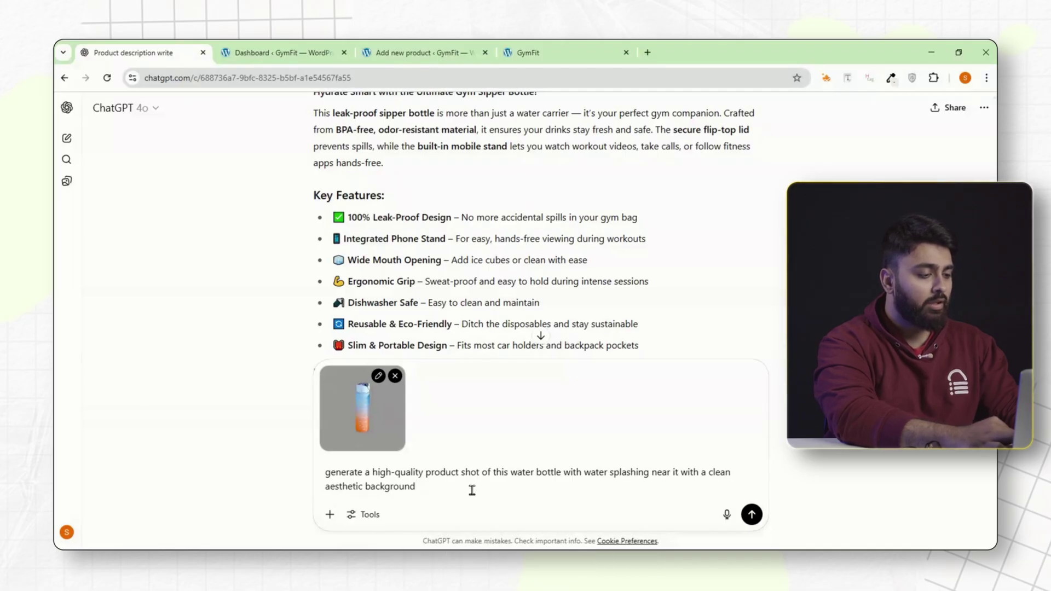
{"action": "left_click", "coordinate": [751, 514]}
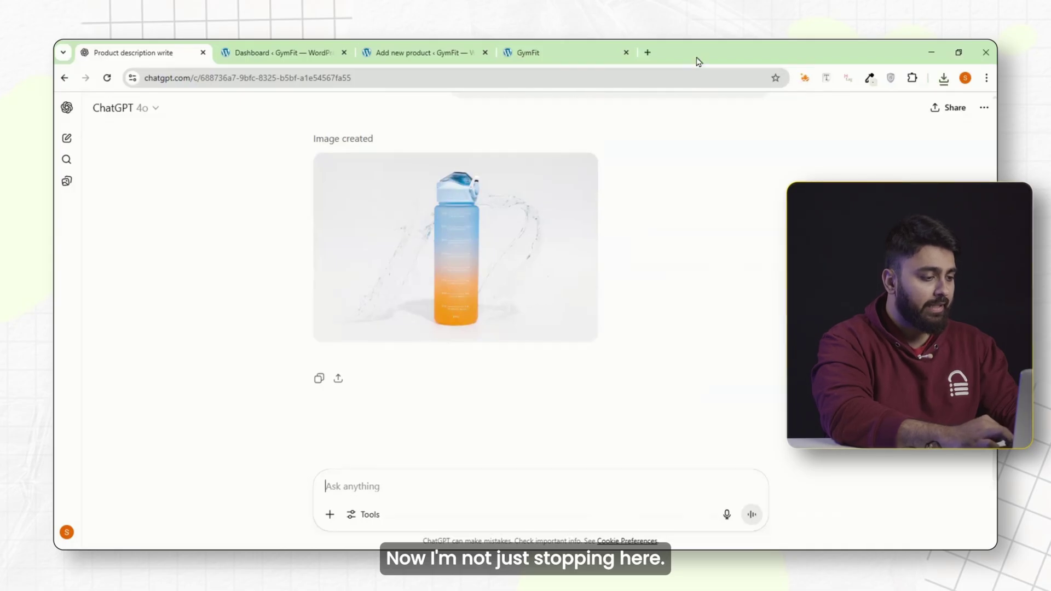
- Generate an image of a man drinking from this water bottle and download it
{"action": "type", "text": "make an image where a man is drinking from this water bottle"}
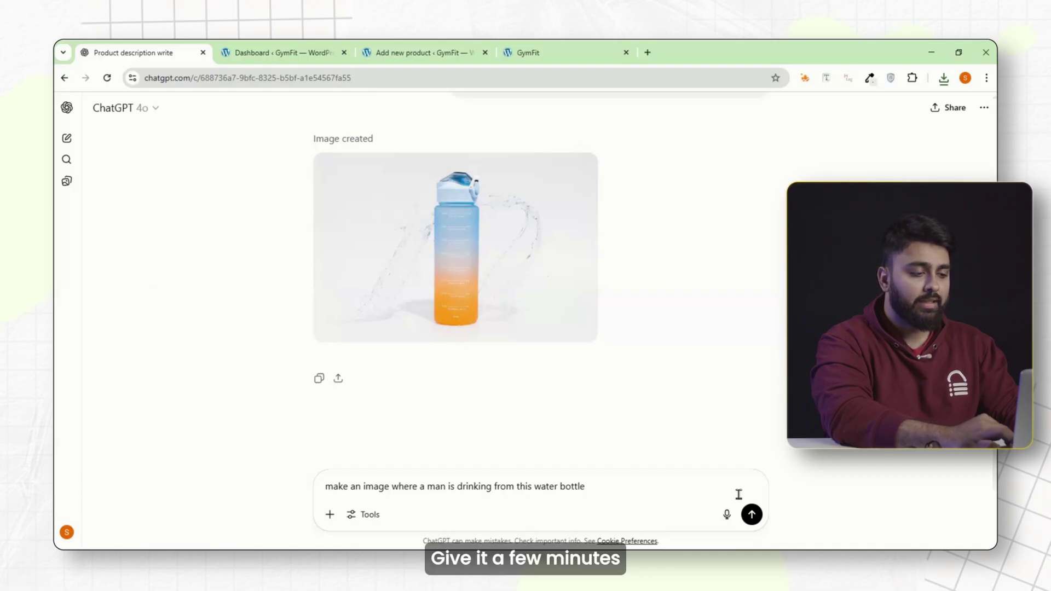
{"action": "left_click", "coordinate": [753, 516]}
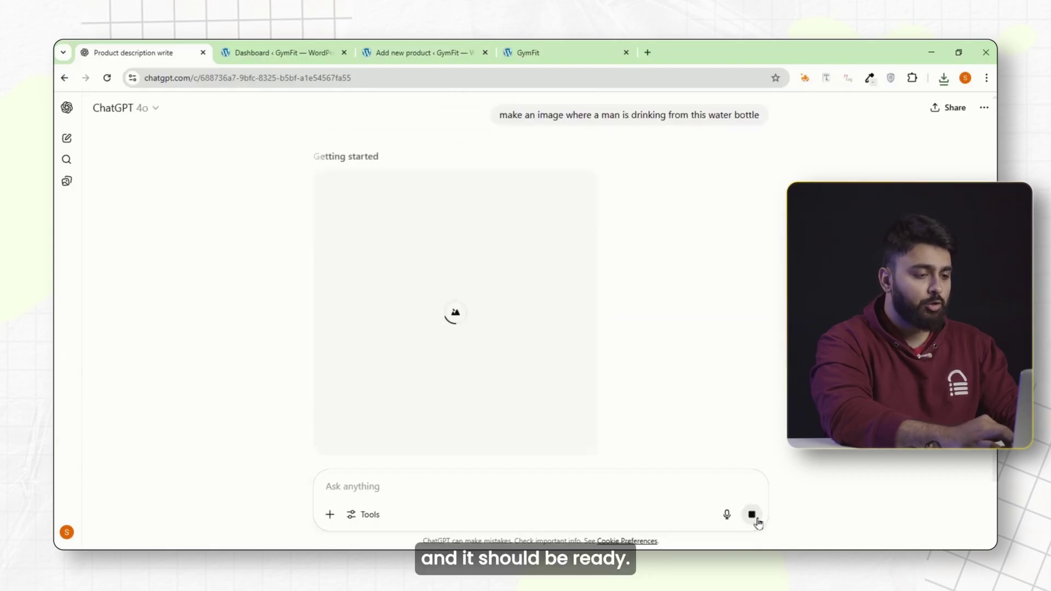
{"action": "mouse_move", "coordinate": [566, 321]}
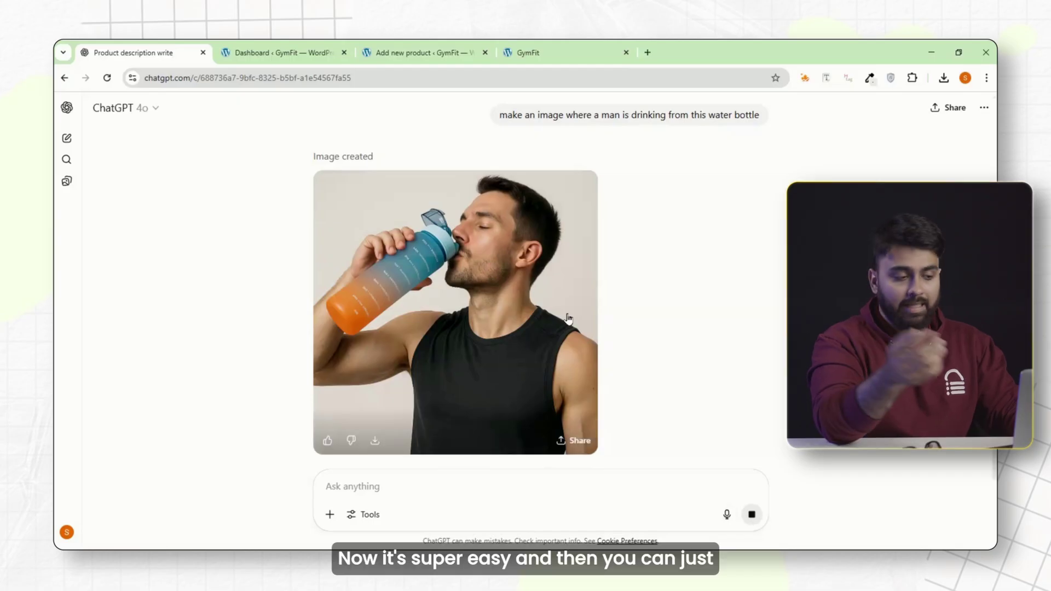
{"action": "left_click", "coordinate": [382, 442]}
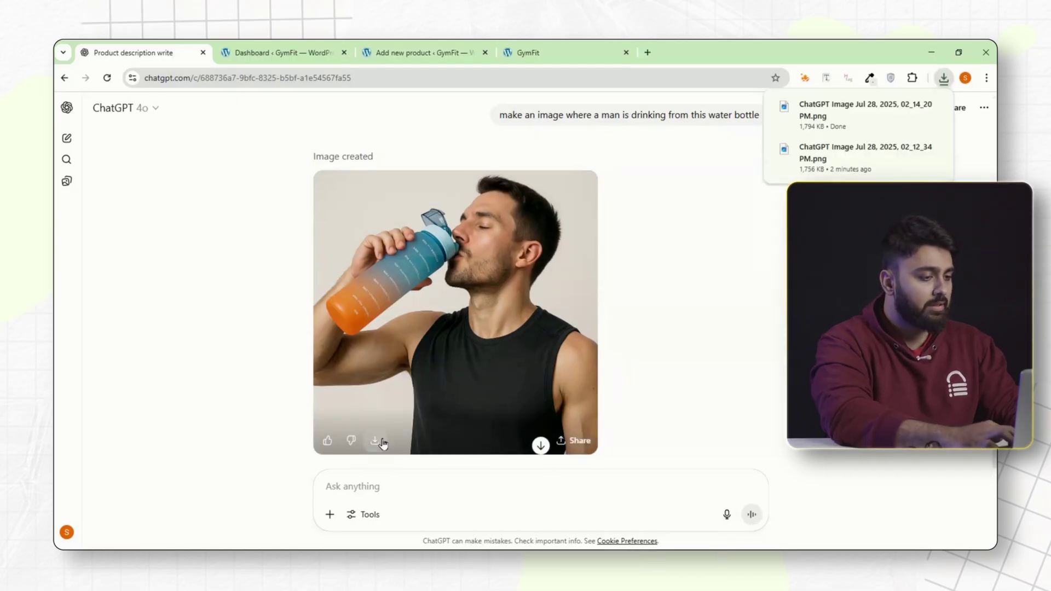
- Return to the product editor in WordPress and set the bottle's regular price to 9.99
{"action": "left_click", "coordinate": [422, 53]}
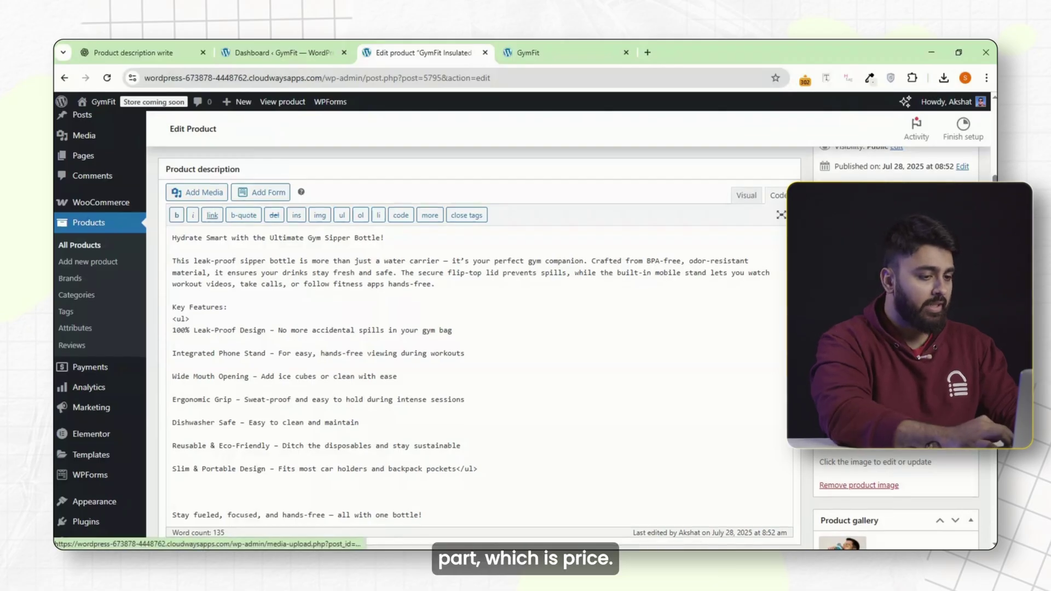
{"action": "scroll", "coordinate": [772, 265], "scroll_direction": "down", "scroll_amount": 3}
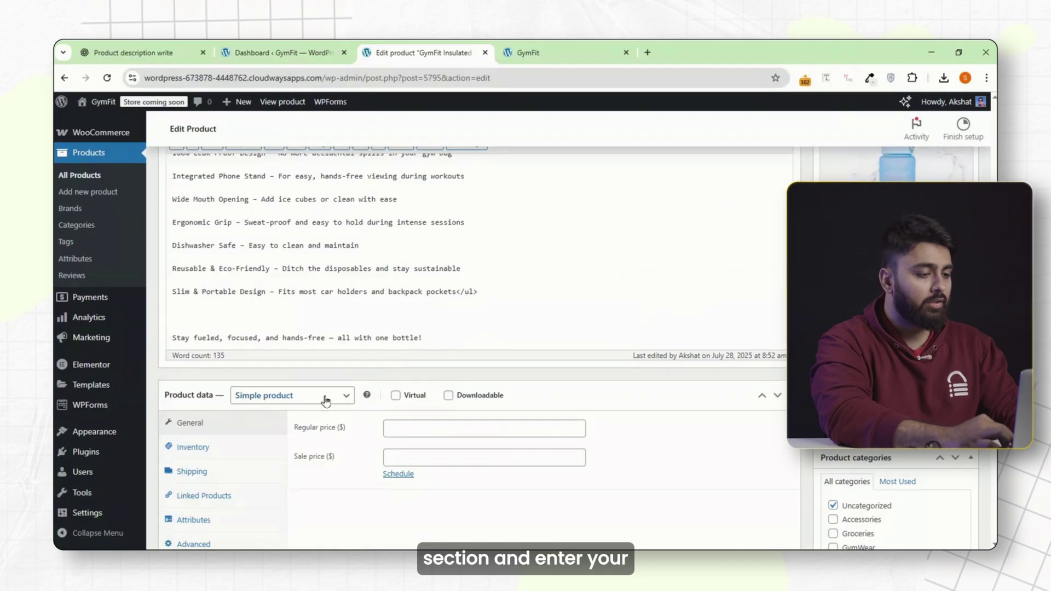
{"action": "left_click", "coordinate": [416, 427]}
{"action": "type", "text": "9.99"}
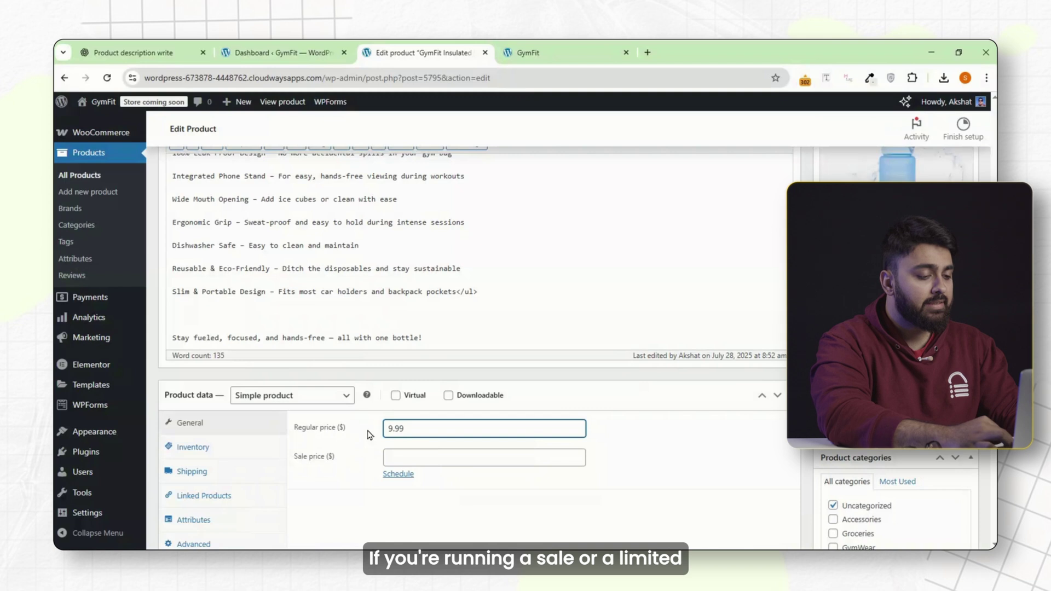
- Try a sale price of 8.99 for the bottle and clear it again
{"action": "left_click", "coordinate": [397, 461]}
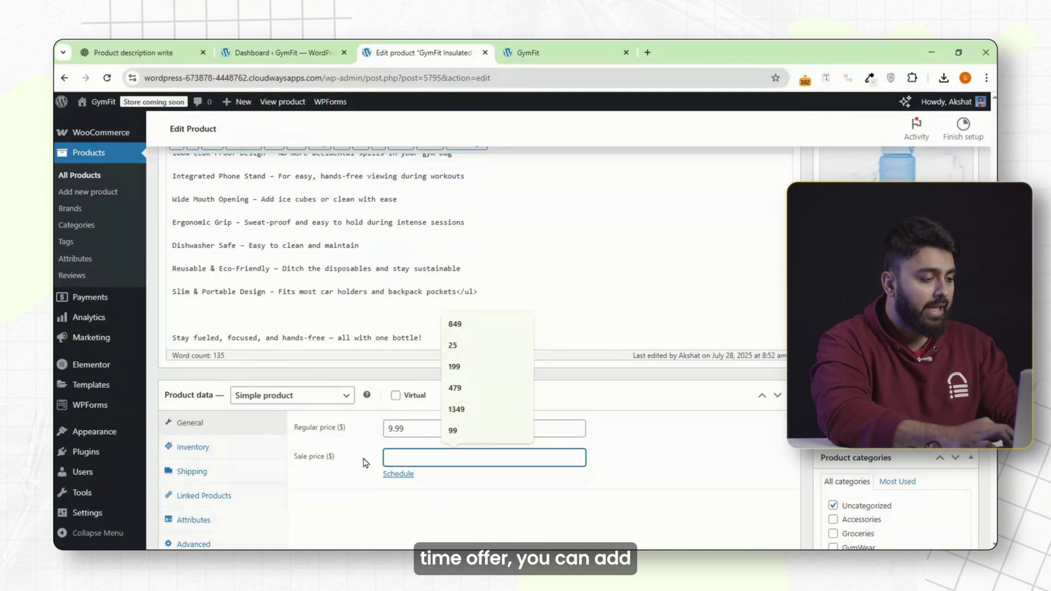
{"action": "type", "text": "8.99"}
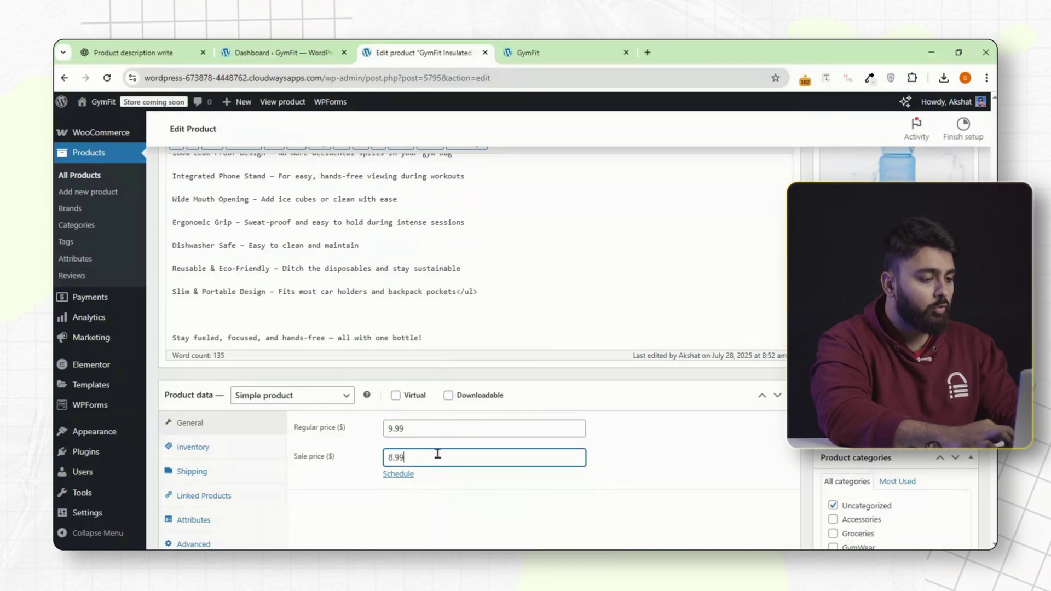
{"action": "key", "text": "BackSpace"}
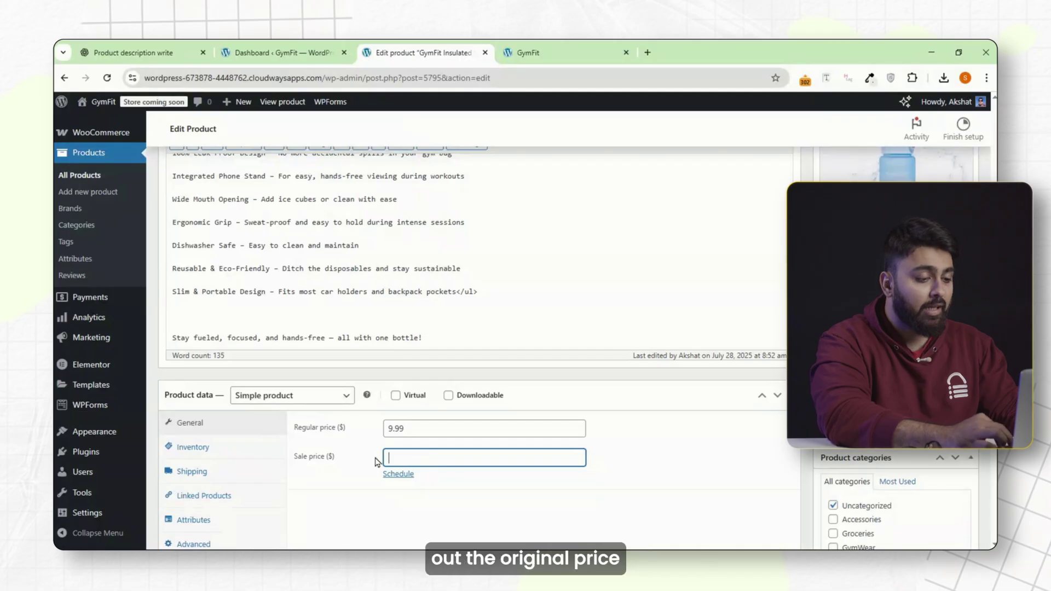
{"action": "left_click", "coordinate": [619, 461]}
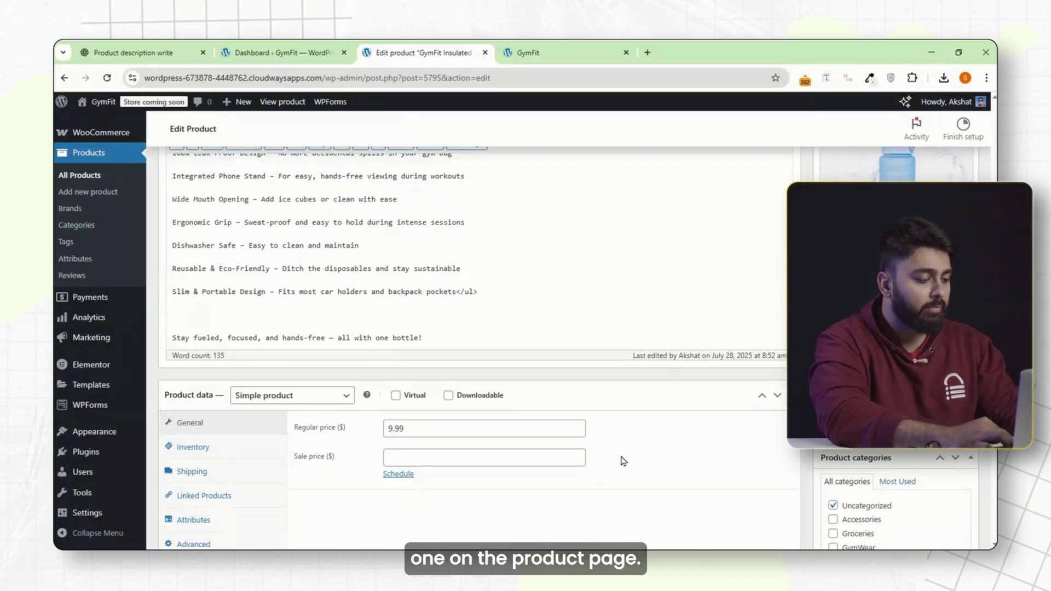
- Enter BLU-BTL-01 as the SKU in the product's inventory data
{"action": "scroll", "coordinate": [624, 461], "scroll_direction": "down", "scroll_amount": 1}
{"action": "left_click", "coordinate": [193, 388]}
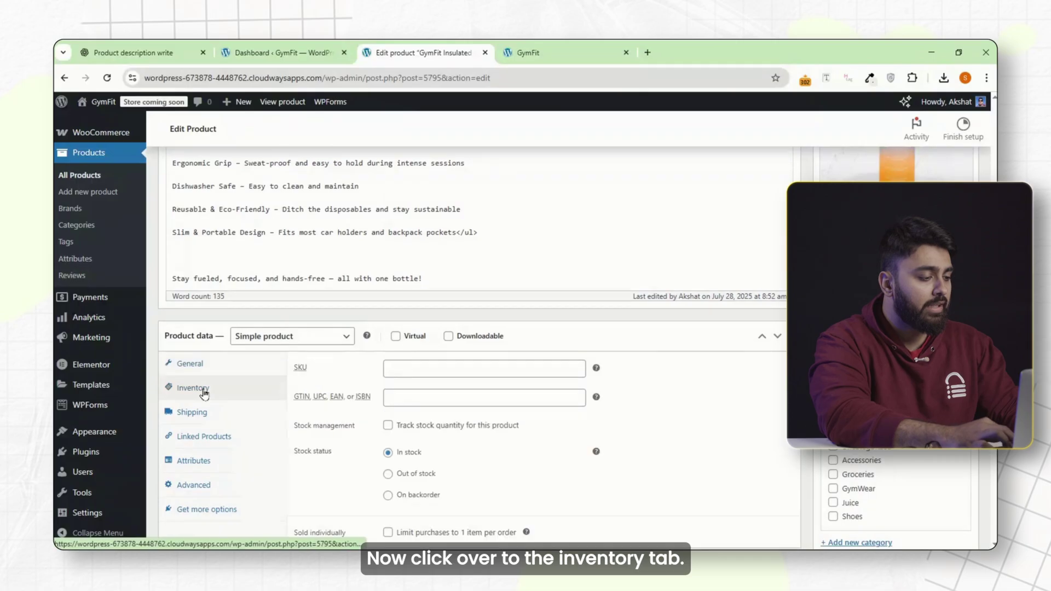
{"action": "left_click_drag", "start_coordinate": [307, 370], "coordinate": [296, 370]}
{"action": "left_click", "coordinate": [322, 372]}
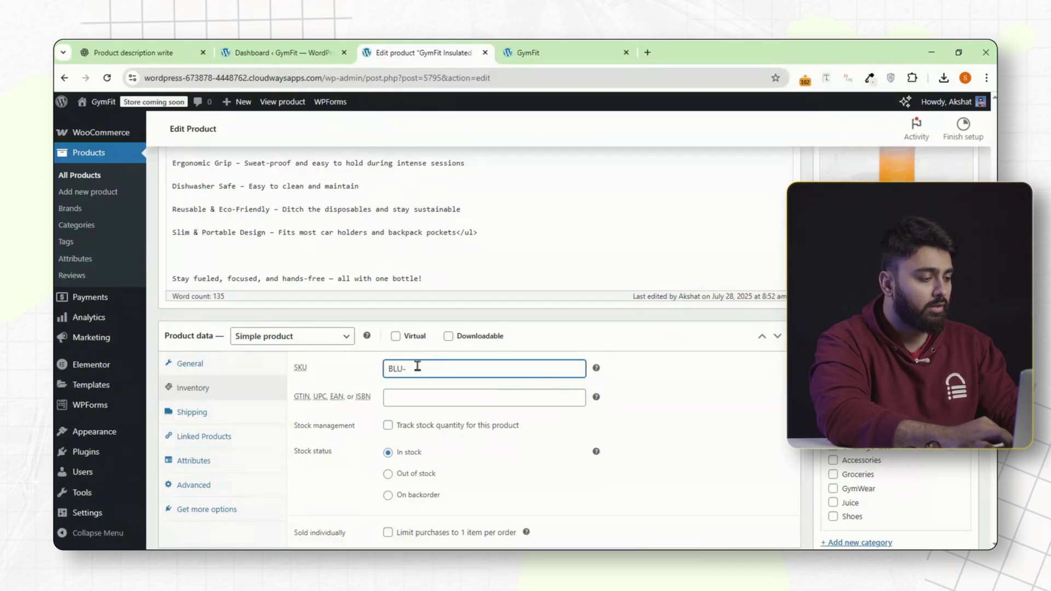
{"action": "type", "text": "BTL-"}
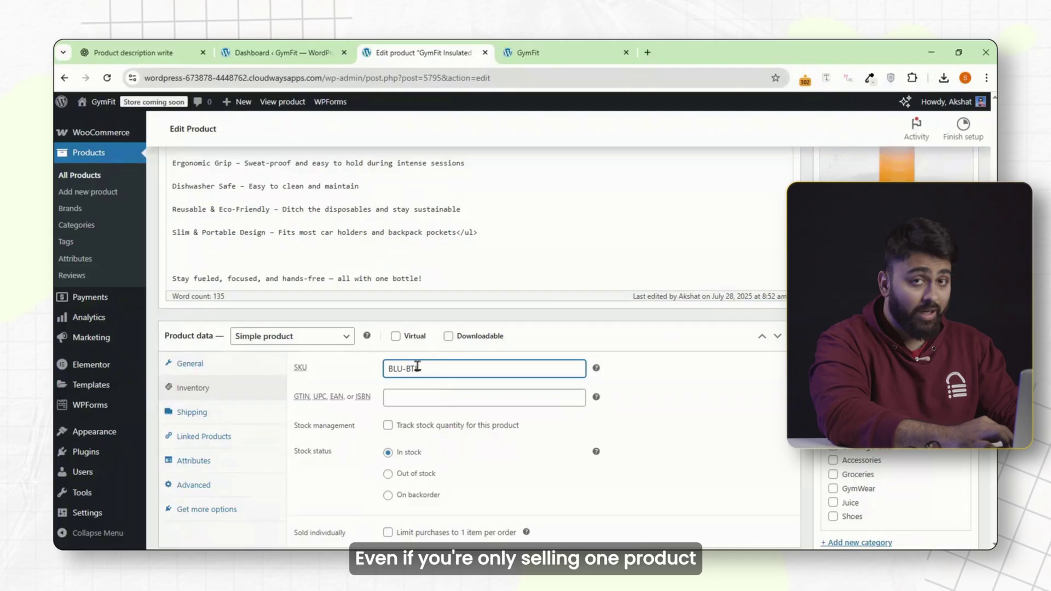
{"action": "type", "text": "01"}
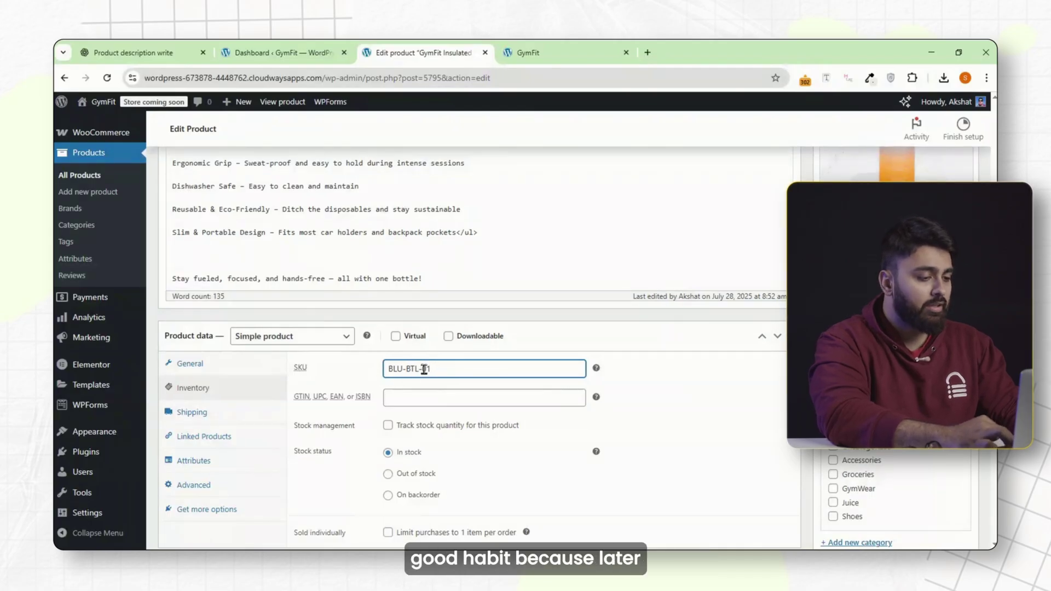
{"action": "left_click_drag", "start_coordinate": [387, 368], "coordinate": [425, 369]}
{"action": "left_click", "coordinate": [409, 369]}
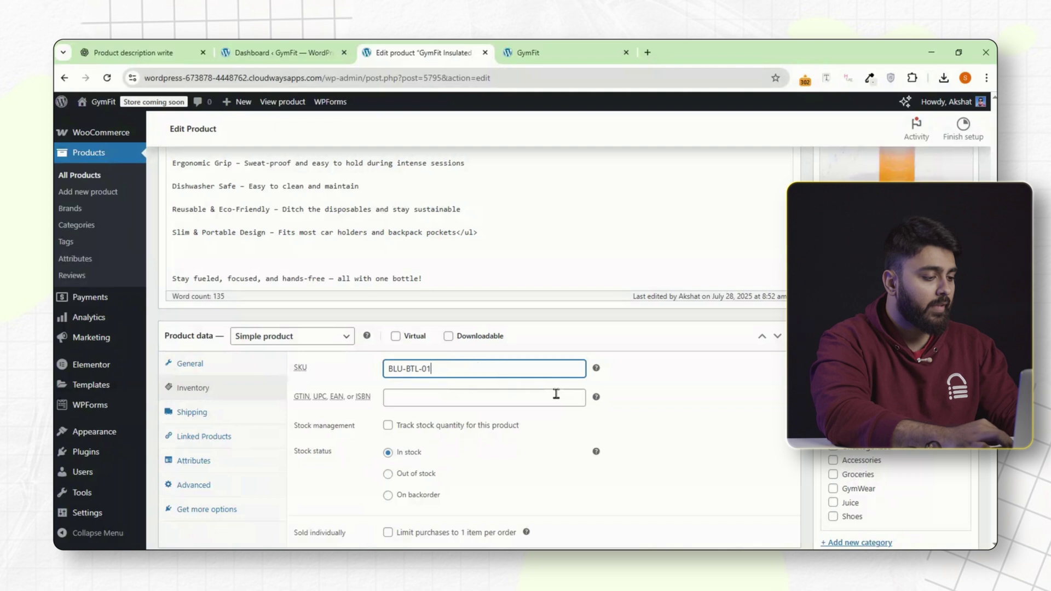
- Enable stock quantity tracking for the bottle and set its quantity to 50
{"action": "scroll", "coordinate": [497, 401], "scroll_direction": "down", "scroll_amount": 1}
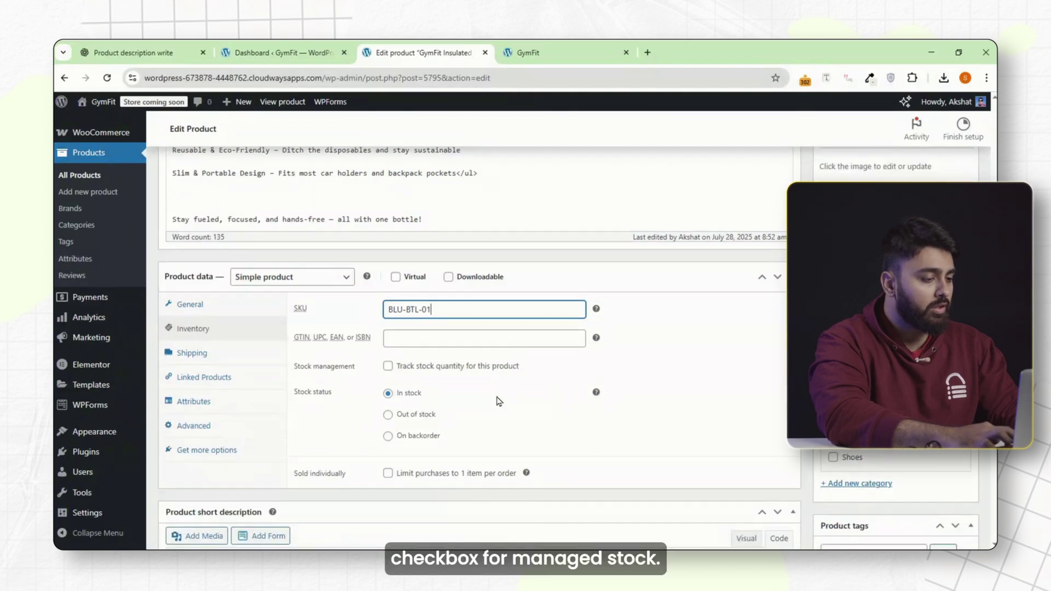
{"action": "left_click", "coordinate": [389, 367]}
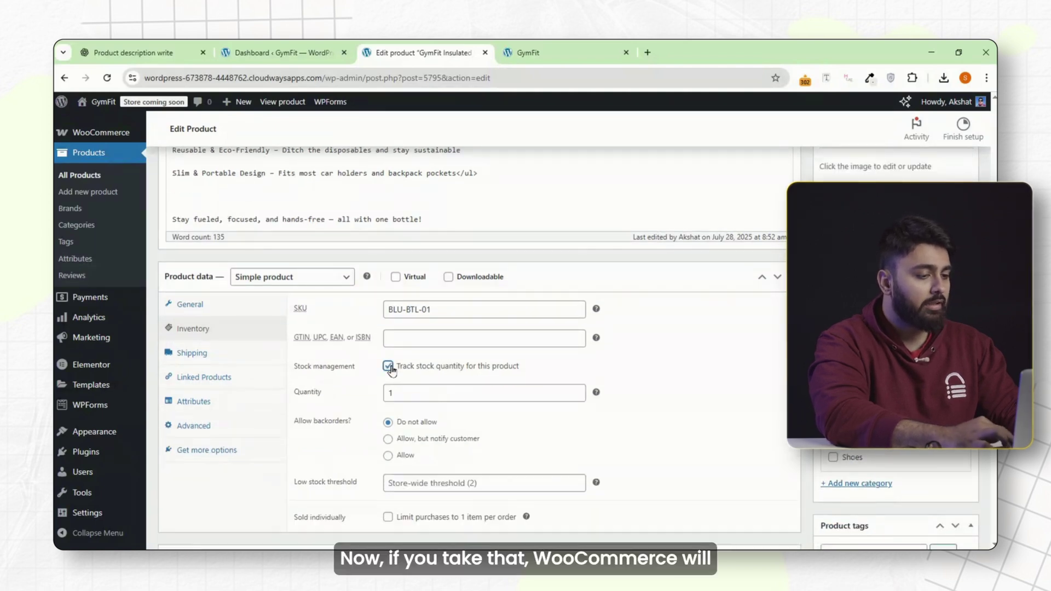
{"action": "left_click_drag", "start_coordinate": [394, 394], "coordinate": [385, 392]}
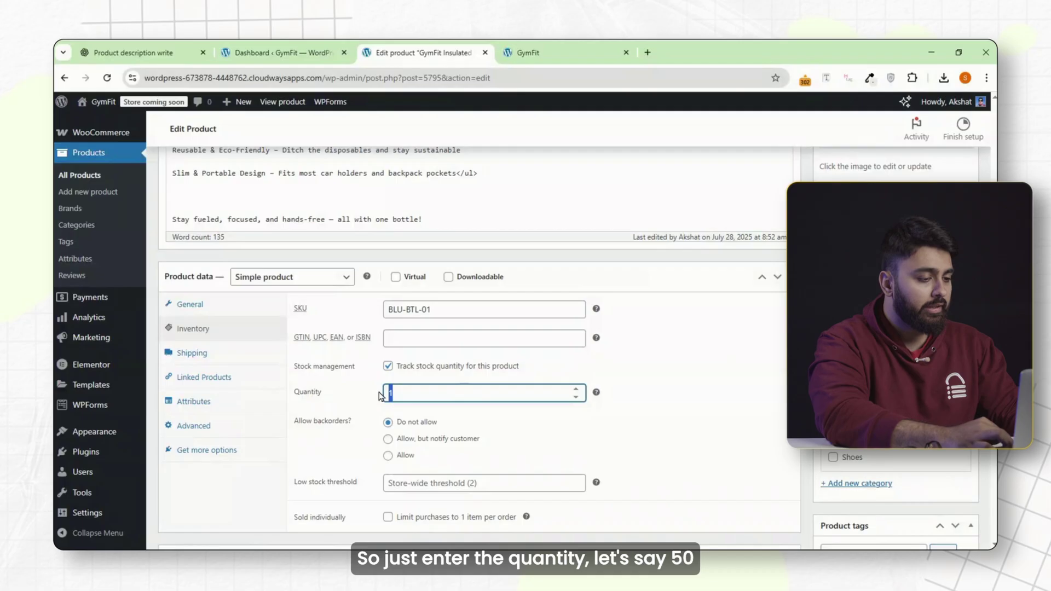
{"action": "type", "text": "50"}
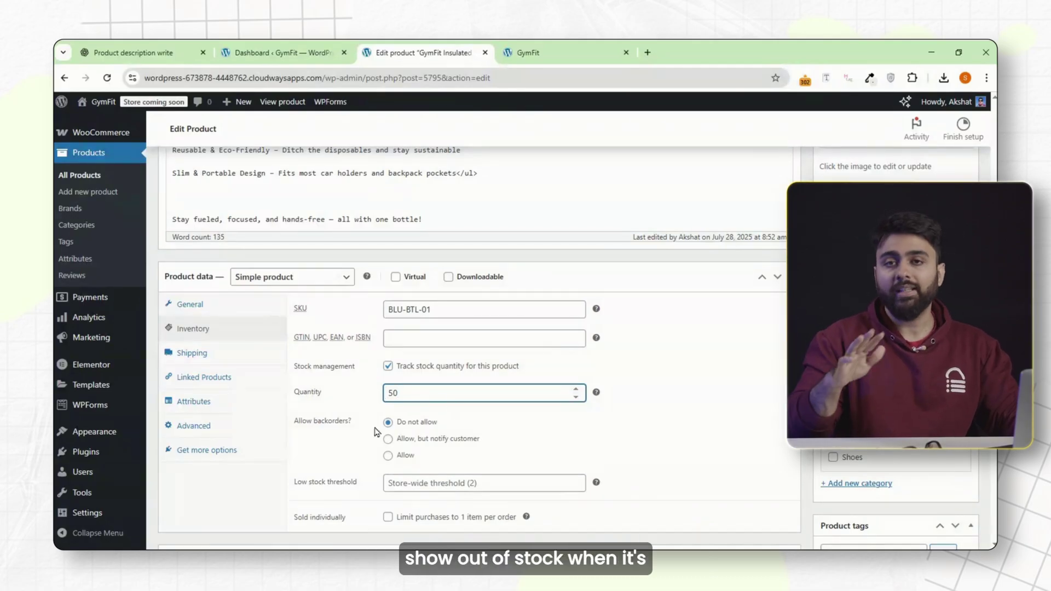
- Create a new product category named Gym Essentials for the bottle and remove the bottle from Uncategorized
{"action": "scroll", "coordinate": [426, 434], "scroll_direction": "down", "scroll_amount": 1}
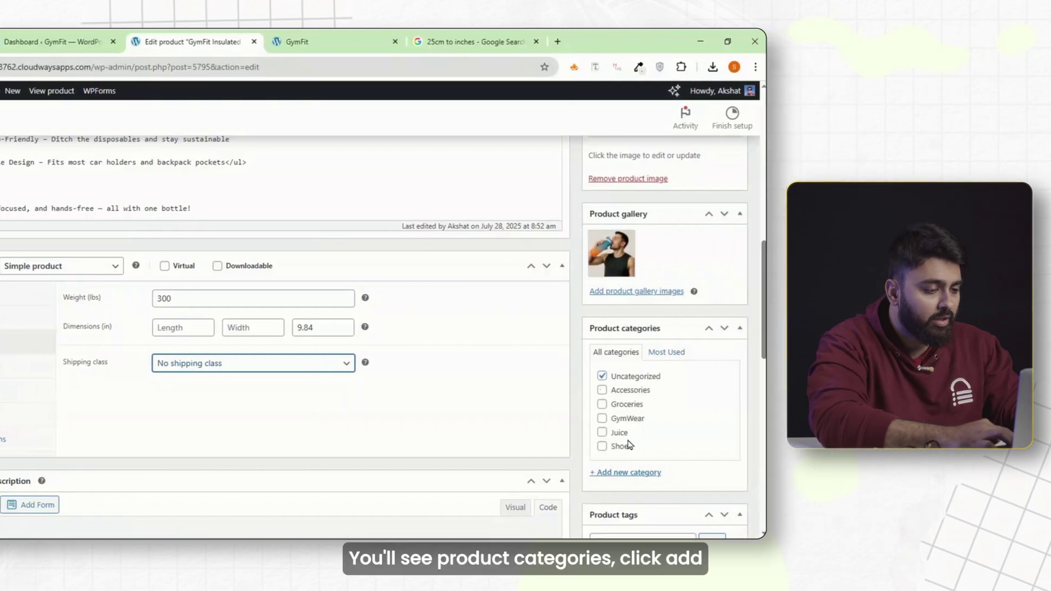
{"action": "left_click", "coordinate": [613, 473]}
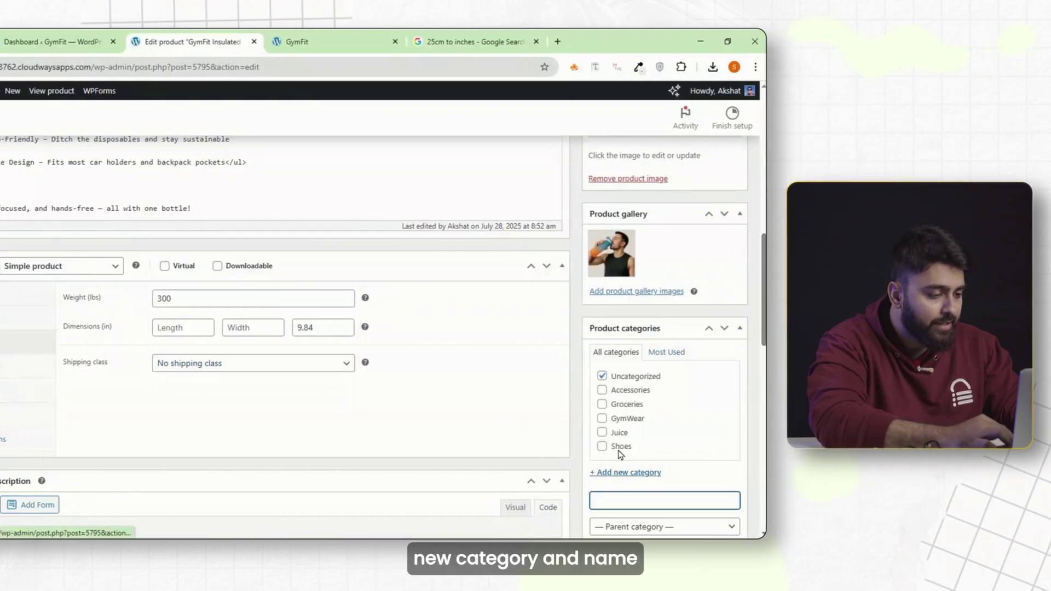
{"action": "scroll", "coordinate": [629, 443], "scroll_direction": "down", "scroll_amount": 1}
{"action": "type", "text": "Water Bottles"}
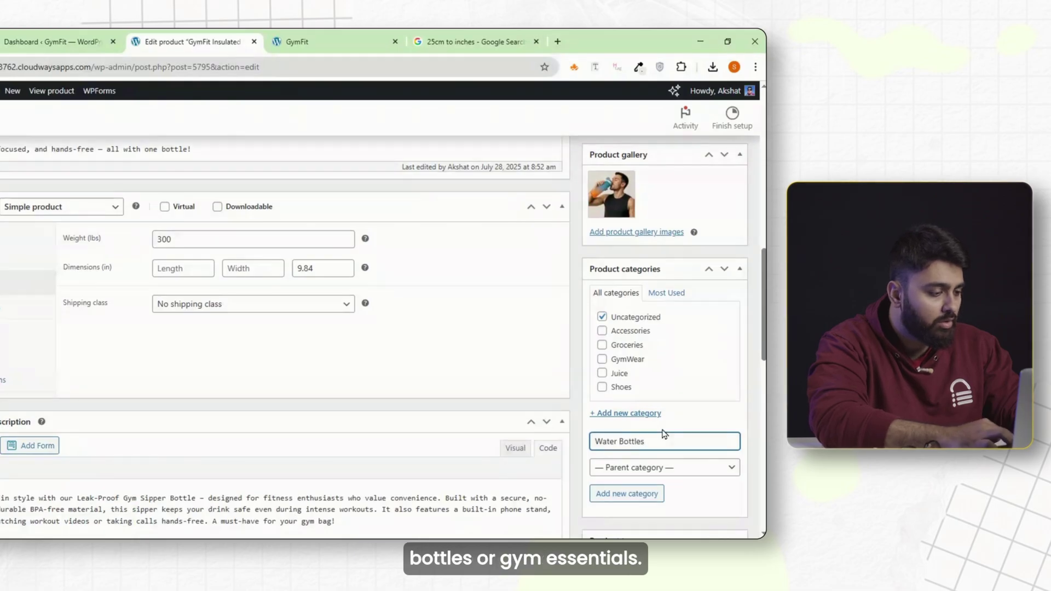
{"action": "type", "text": "Gym Essentials"}
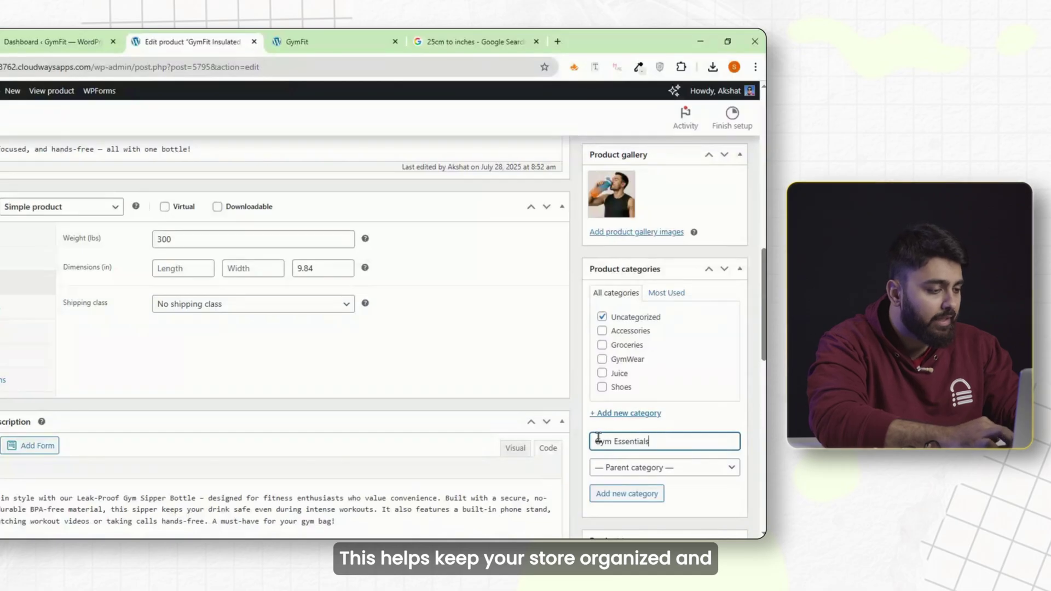
{"action": "left_click", "coordinate": [624, 494]}
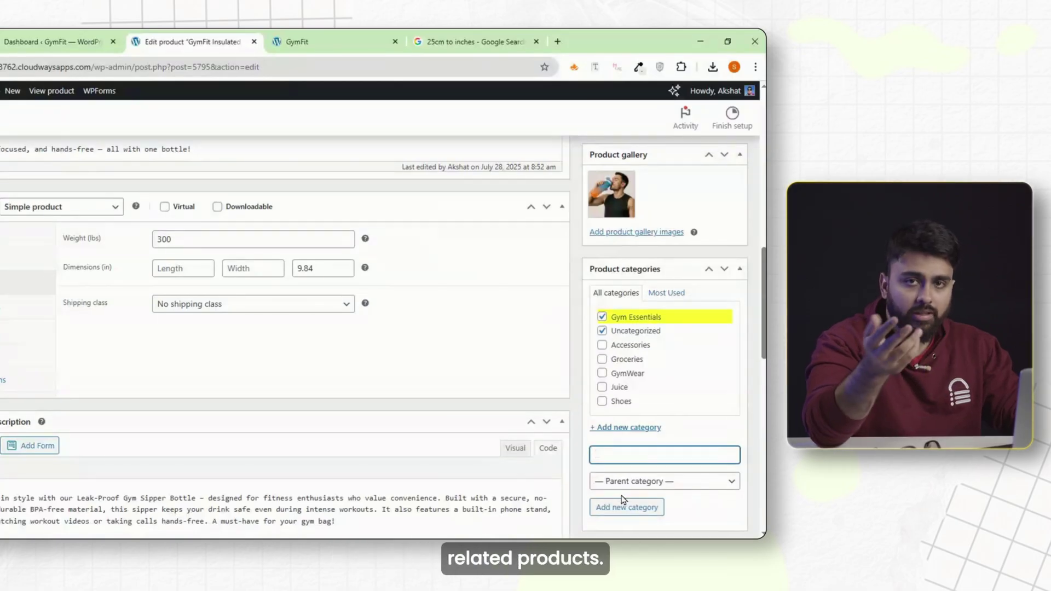
{"action": "left_click", "coordinate": [623, 332]}
- Add the product tags leak-proof, insulated and with a phone stand to the bottle
{"action": "scroll", "coordinate": [669, 311], "scroll_direction": "down", "scroll_amount": 3}
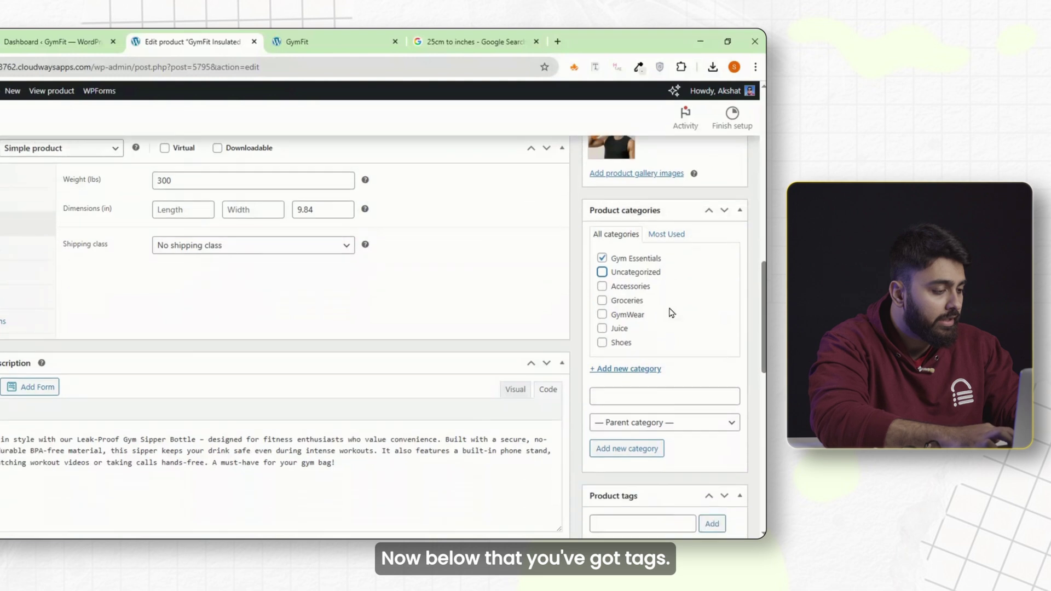
{"action": "left_click", "coordinate": [611, 403]}
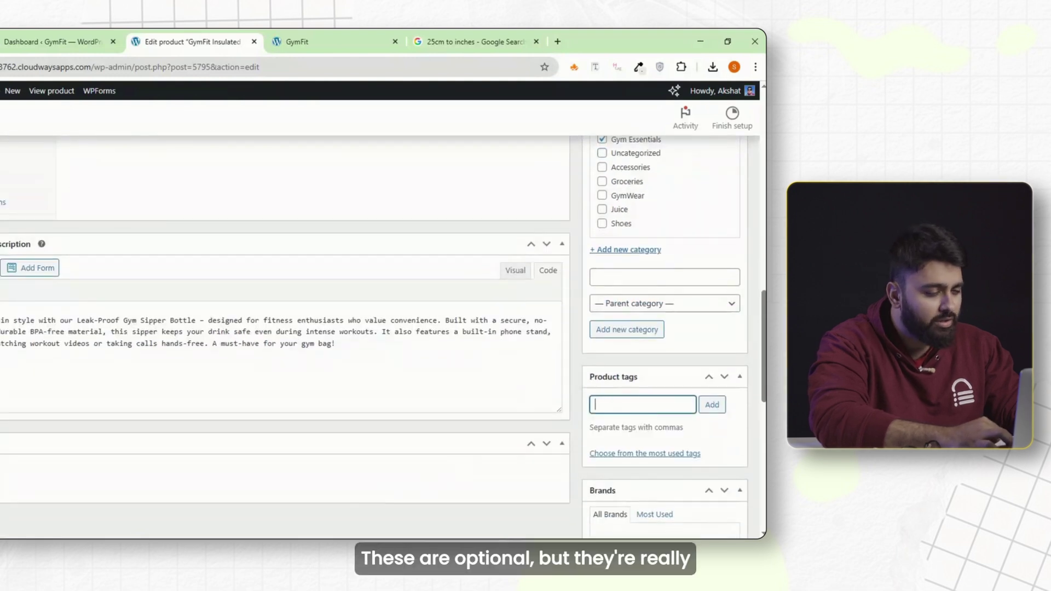
{"action": "type", "text": "leak-proof"}
{"action": "left_click", "coordinate": [711, 406]}
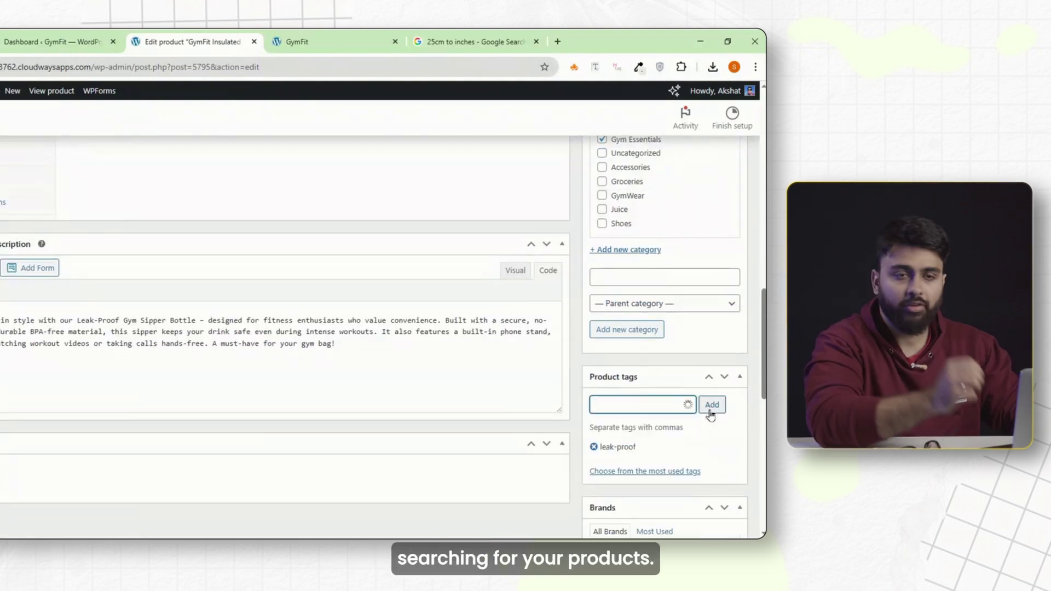
{"action": "type", "text": "insulated"}
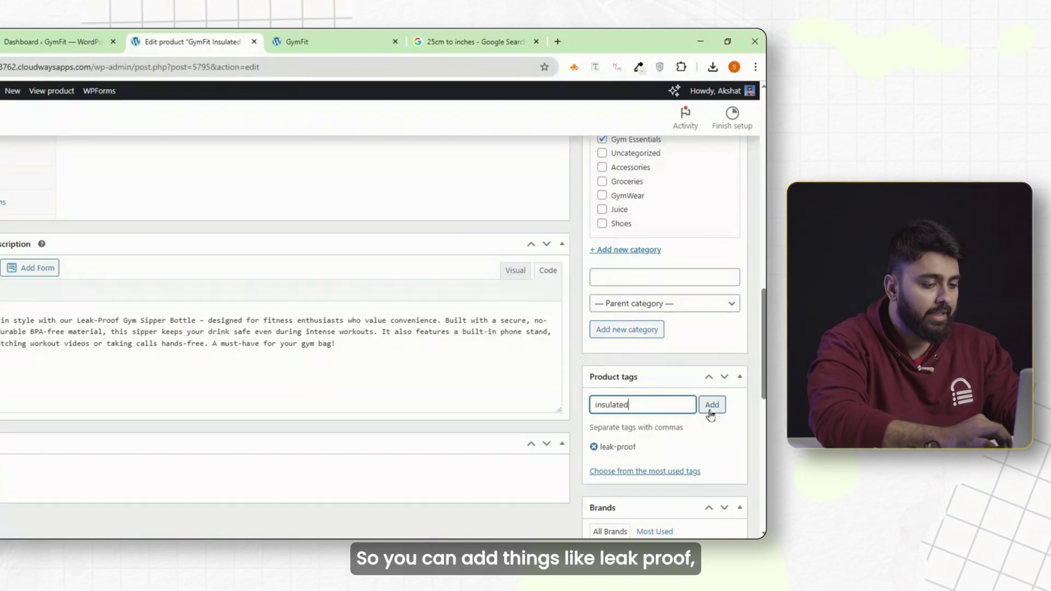
{"action": "left_click", "coordinate": [711, 405]}
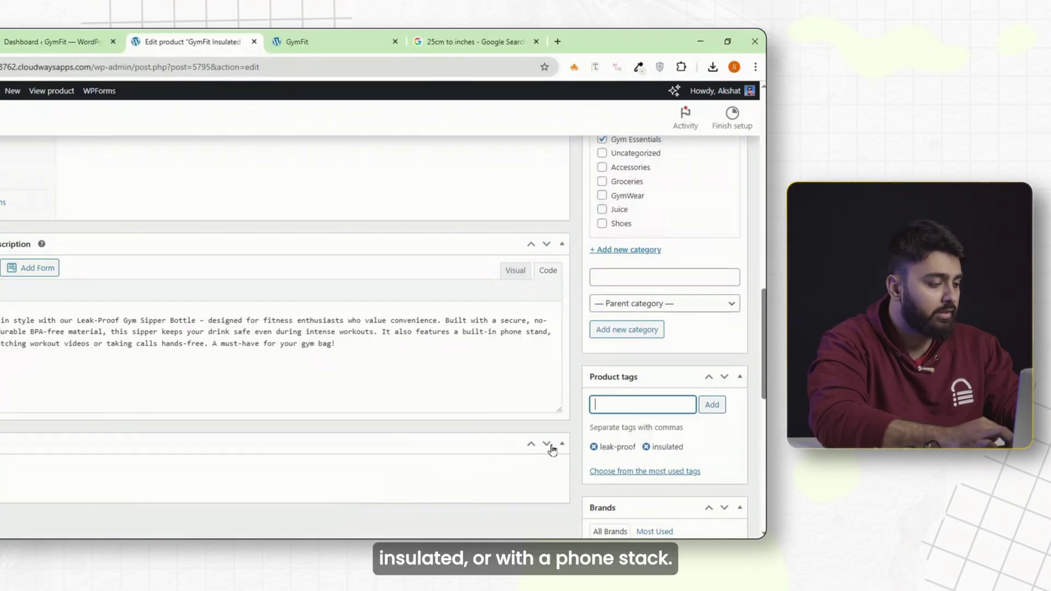
{"action": "type", "text": "with a phone stand"}
{"action": "left_click", "coordinate": [705, 412]}
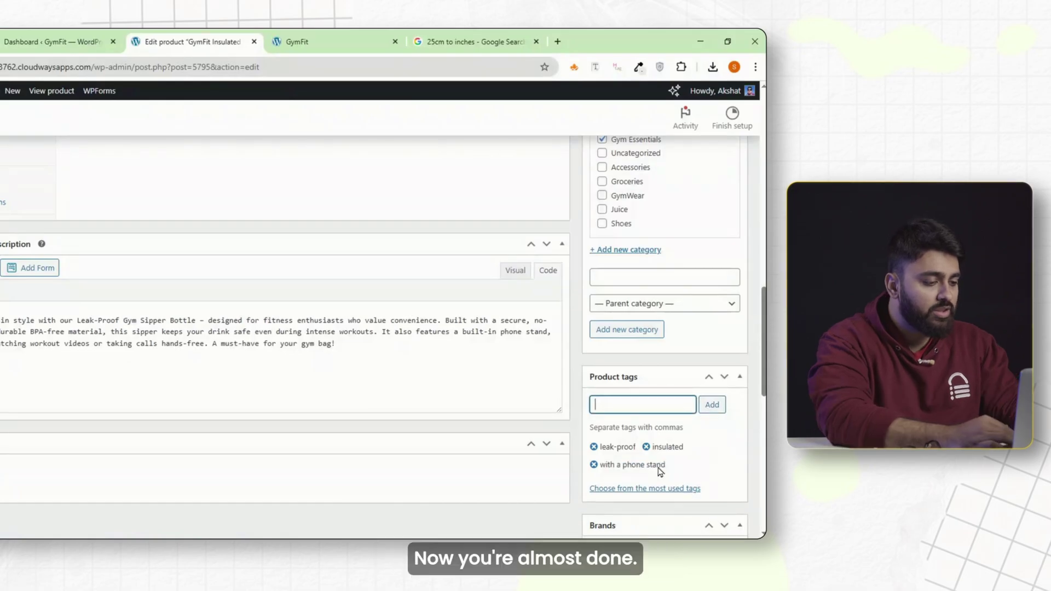
{"action": "scroll", "coordinate": [659, 468], "scroll_direction": "up", "scroll_amount": 10}
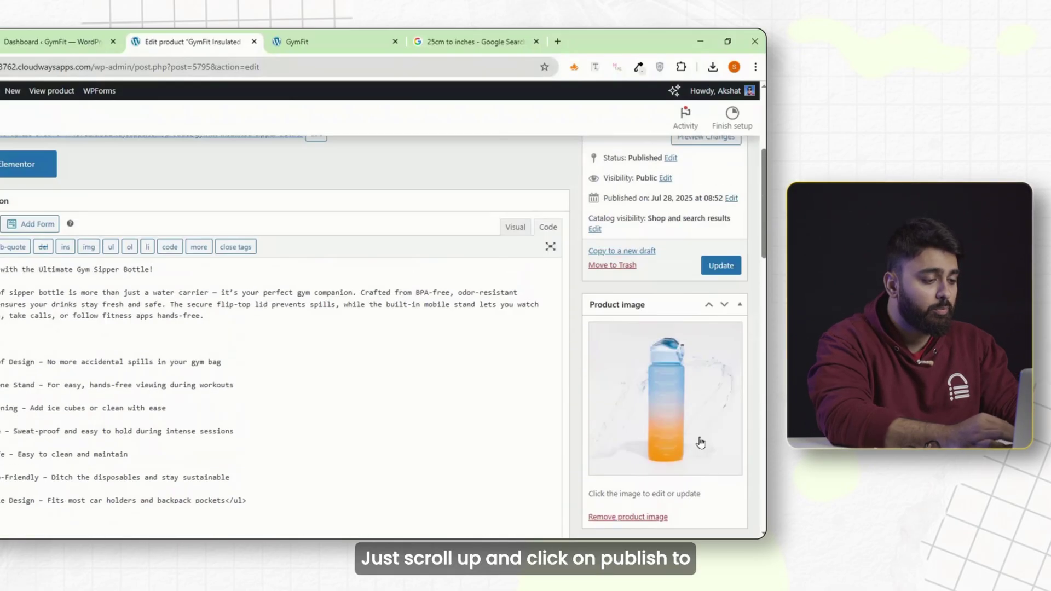
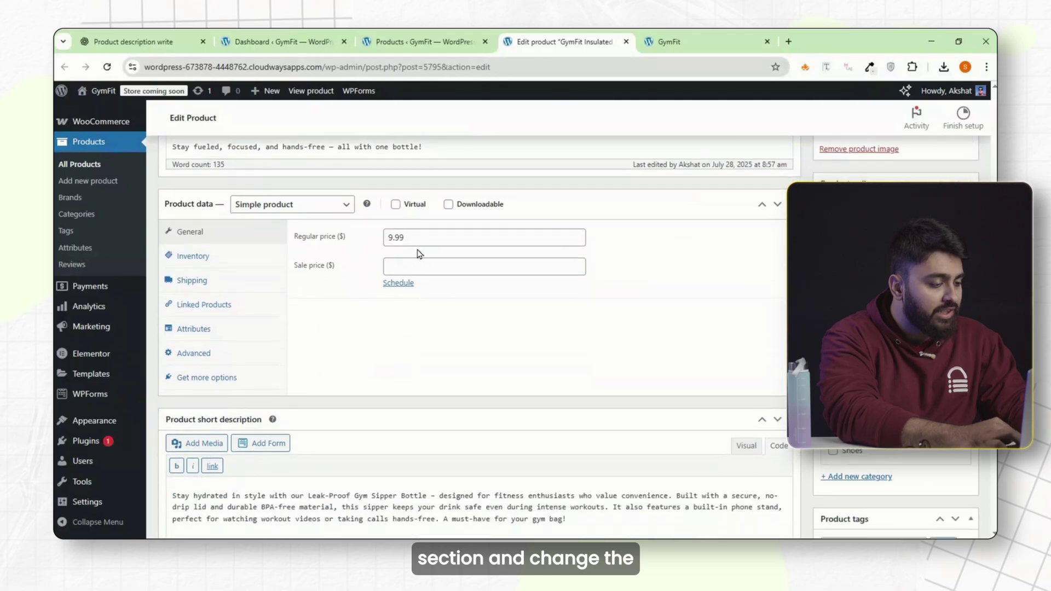
- Change the product type to Variable product and save a Size attribute with the values 500ml | 1L | 2L
{"action": "left_click", "coordinate": [287, 208]}
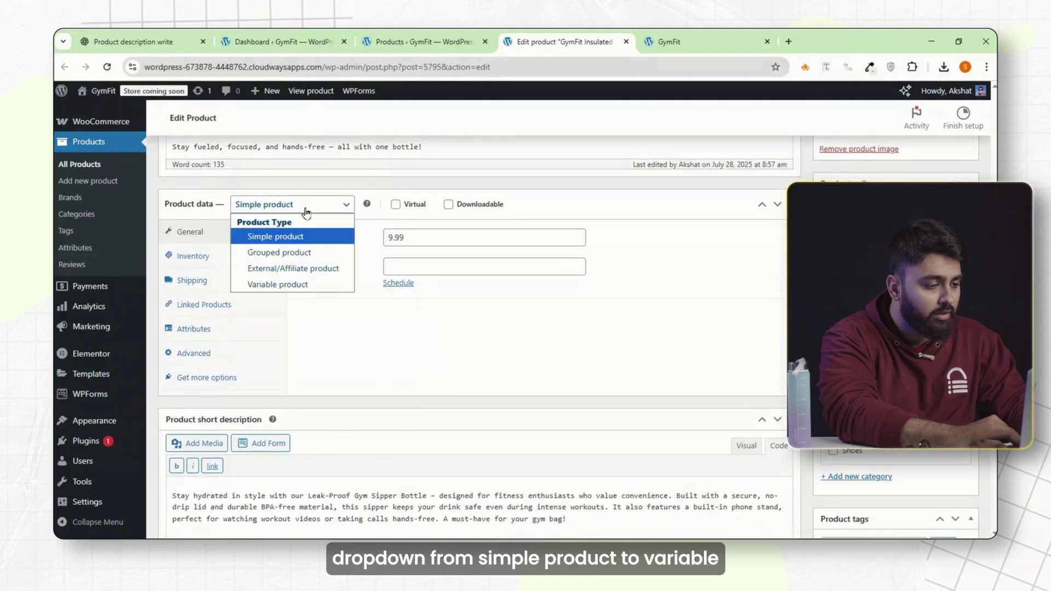
{"action": "left_click", "coordinate": [278, 284]}
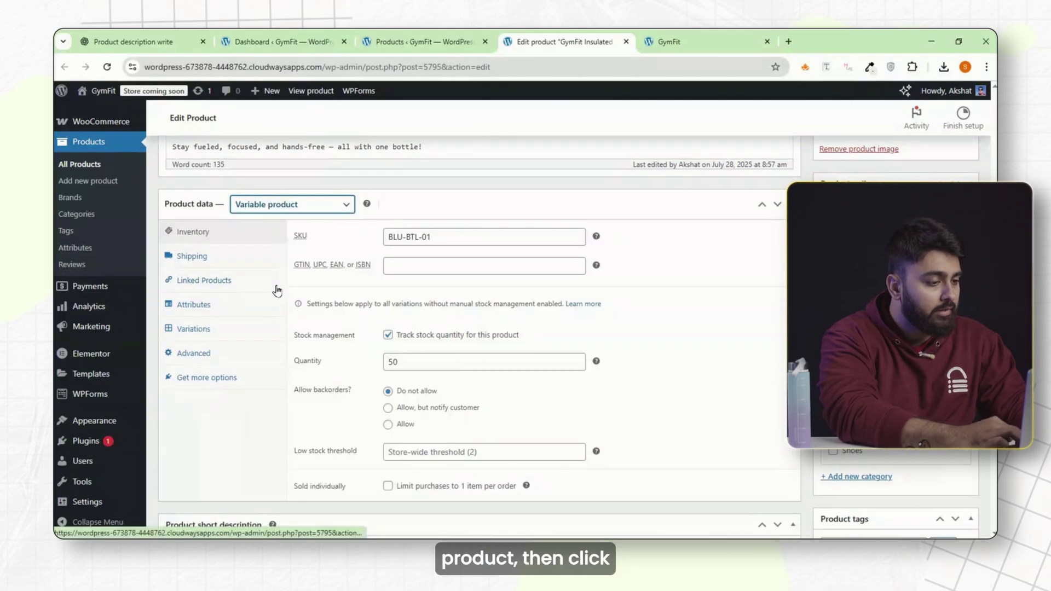
{"action": "left_click", "coordinate": [194, 305]}
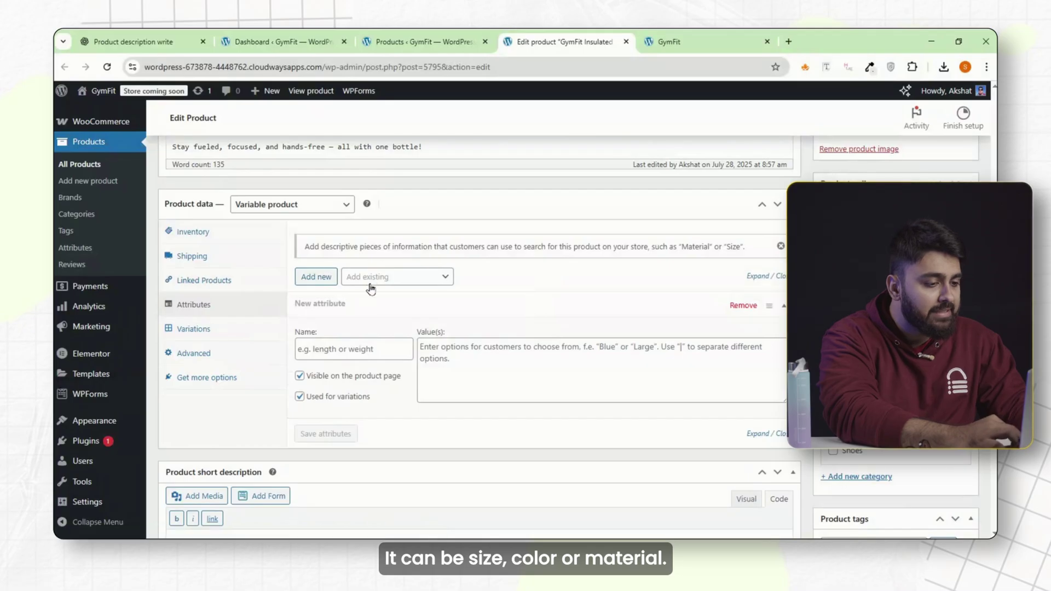
{"action": "type", "text": "Size"}
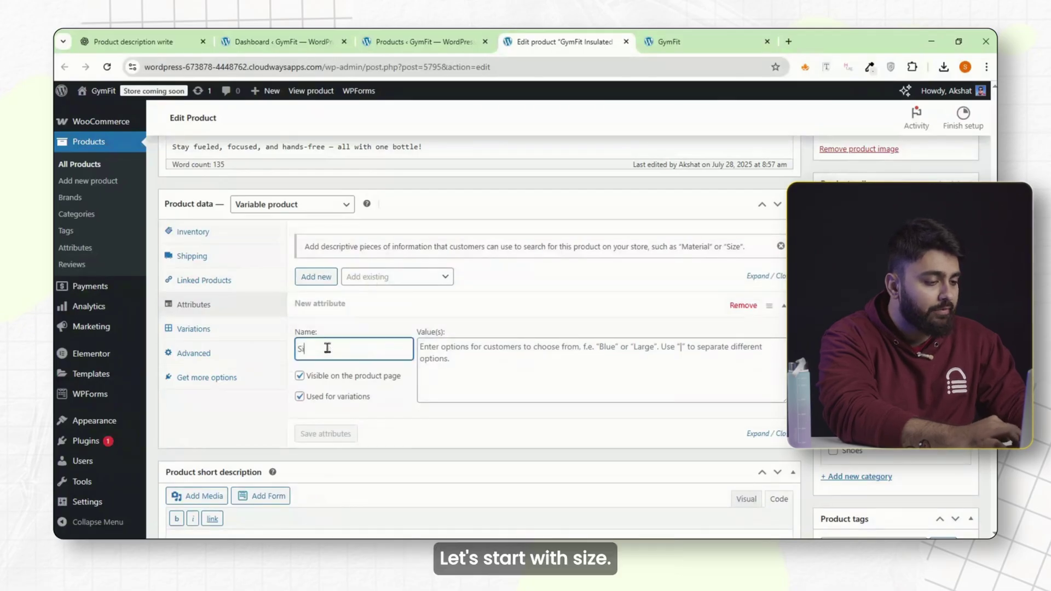
{"action": "left_click", "coordinate": [444, 353]}
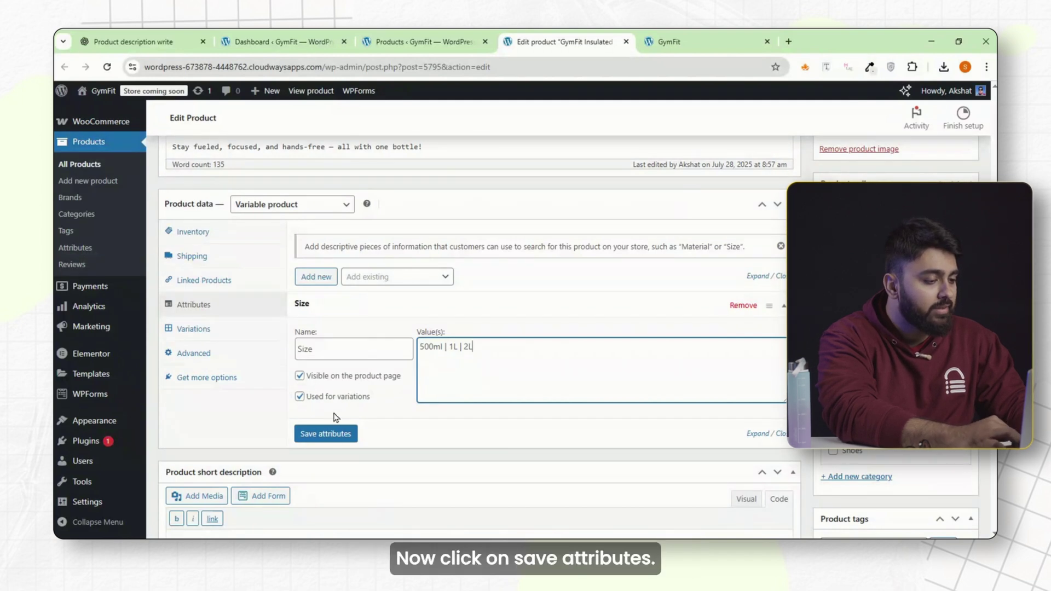
{"action": "left_click", "coordinate": [326, 433]}
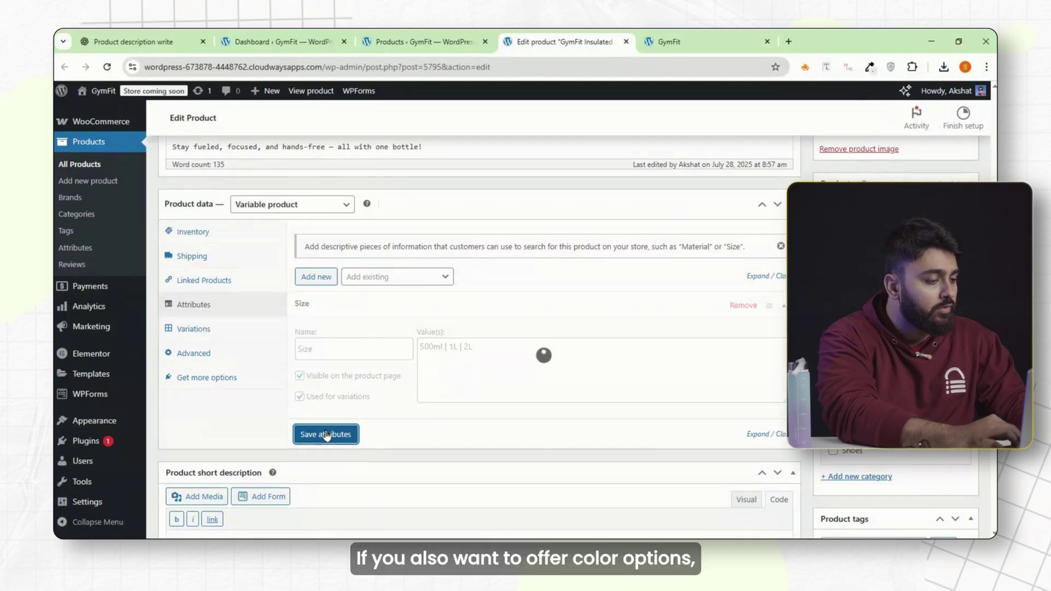
- Add a second attribute named Color with the values Blue | Red | Black and save the attributes
{"action": "scroll", "coordinate": [353, 326], "scroll_direction": "down", "scroll_amount": 1}
{"action": "left_click", "coordinate": [344, 413]}
{"action": "type", "text": "Color"}
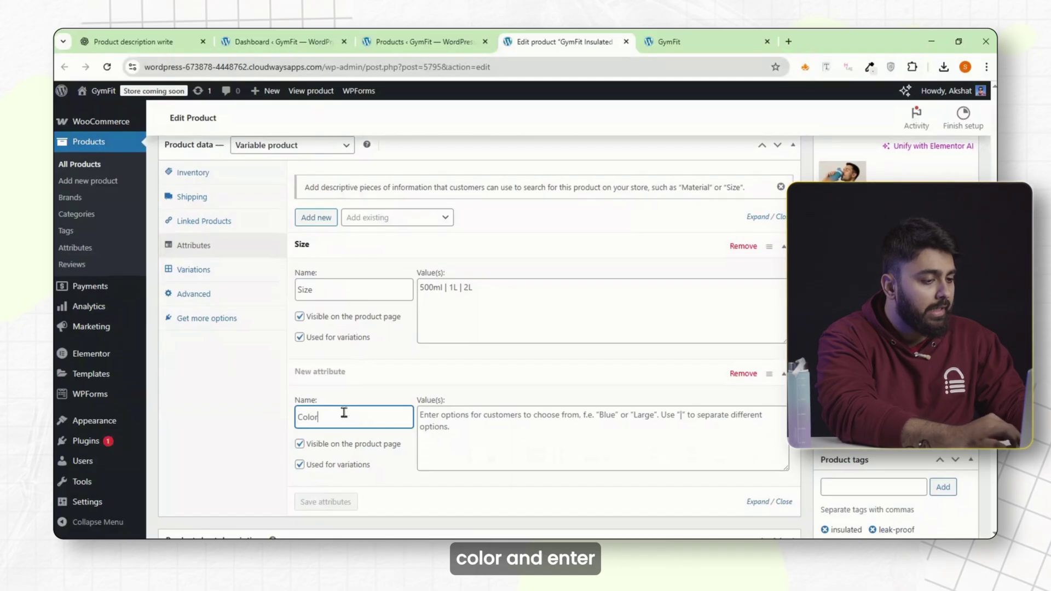
{"action": "left_click", "coordinate": [451, 444]}
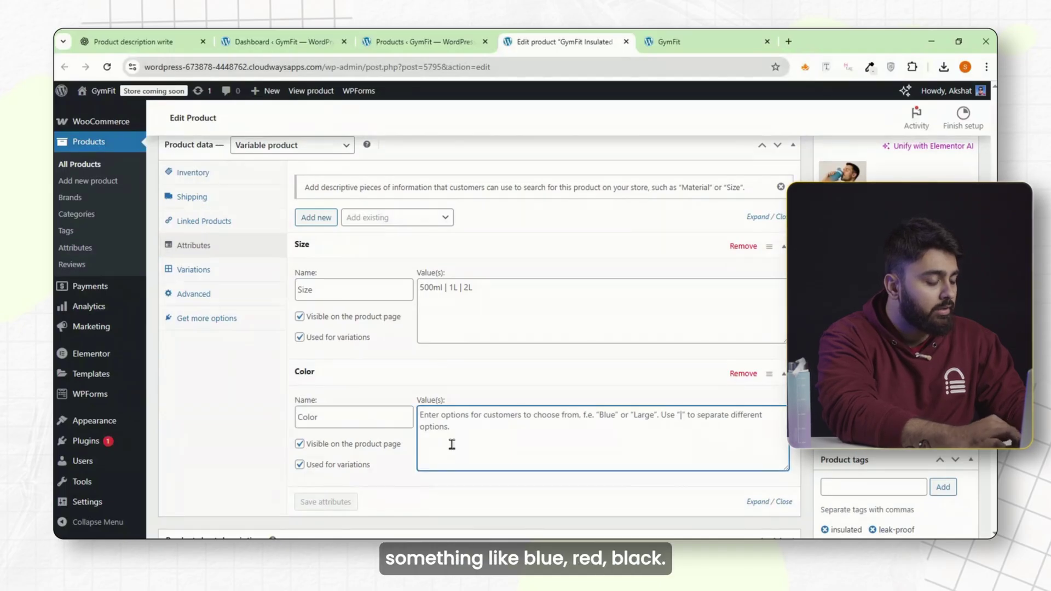
{"action": "type", "text": "Blue | Red | Black"}
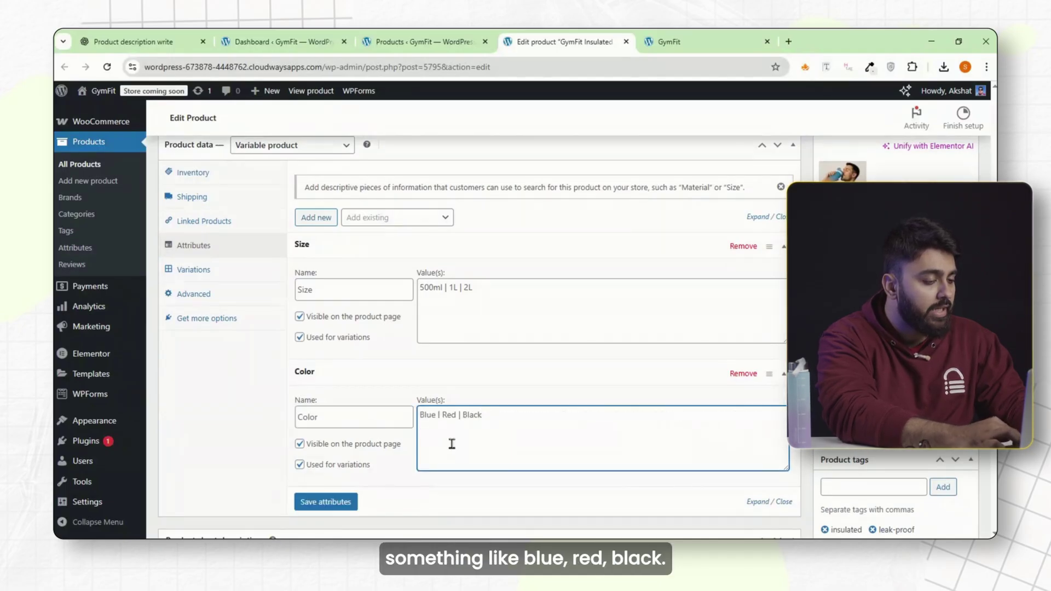
{"action": "left_click", "coordinate": [344, 501]}
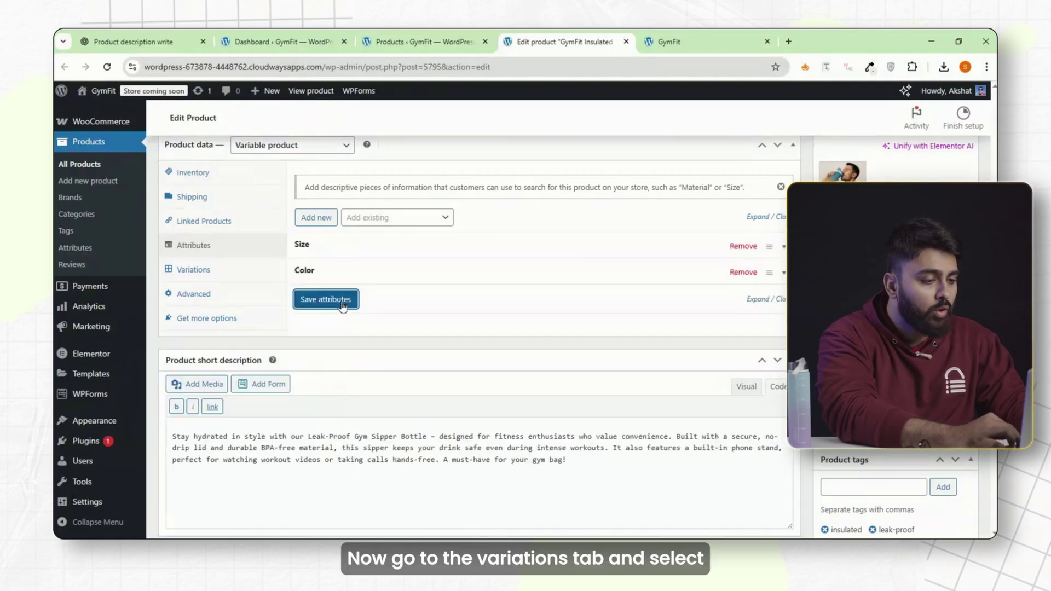
- Generate the product variations from all Size and Color combinations
{"action": "left_click", "coordinate": [230, 274]}
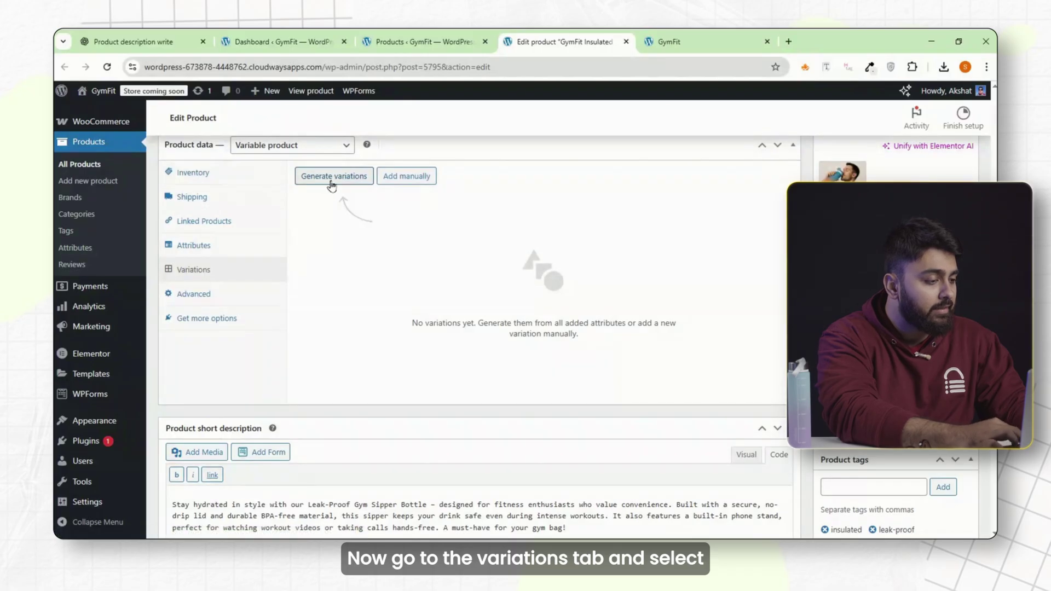
{"action": "left_click", "coordinate": [330, 177]}
{"action": "left_click", "coordinate": [575, 166]}
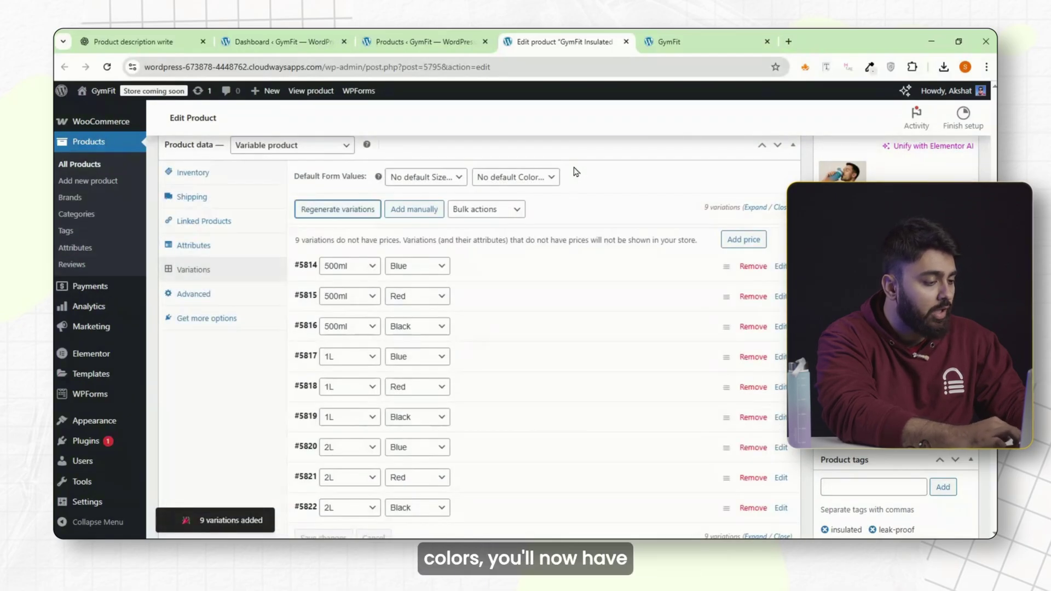
- Set the SKU of the 500ml Blue variation to BTL-500-BLU and collapse its details
{"action": "scroll", "coordinate": [642, 265], "scroll_direction": "down", "scroll_amount": 1}
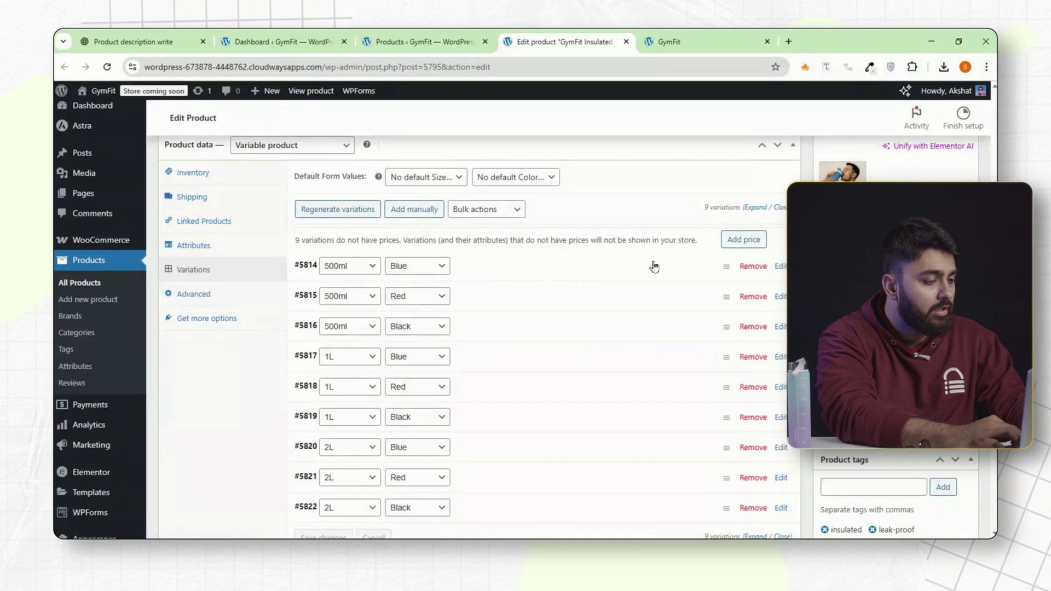
{"action": "left_click", "coordinate": [781, 207]}
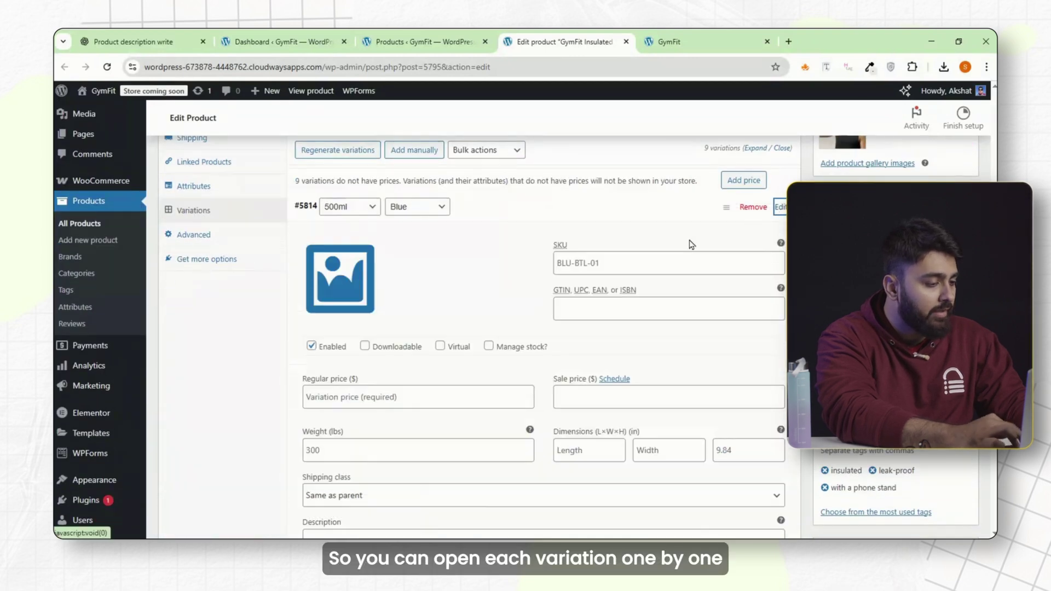
{"action": "scroll", "coordinate": [511, 312], "scroll_direction": "down", "scroll_amount": 4}
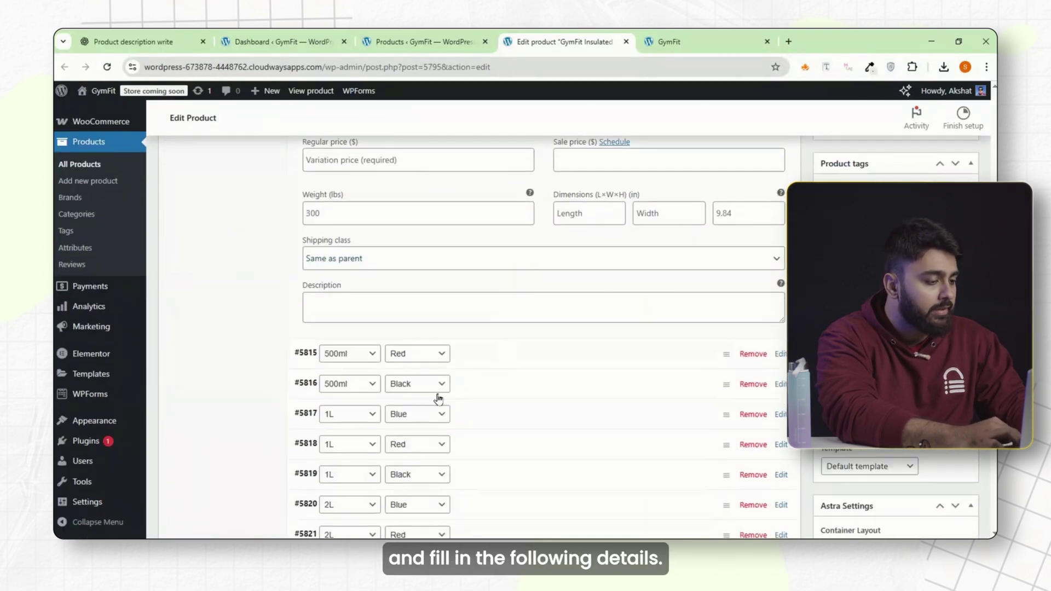
{"action": "scroll", "coordinate": [556, 383], "scroll_direction": "down", "scroll_amount": 3}
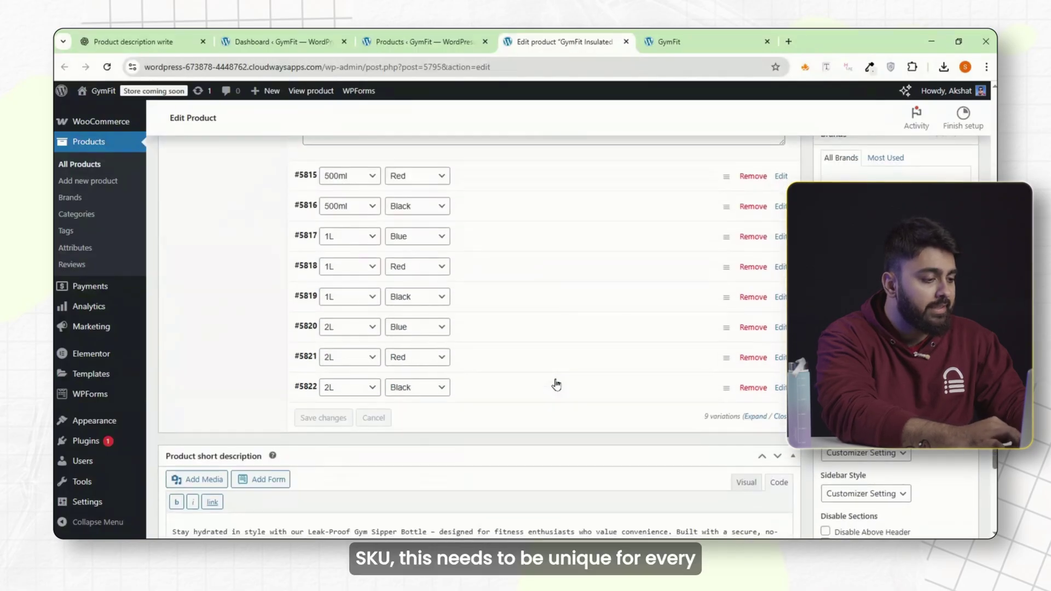
{"action": "scroll", "coordinate": [556, 383], "scroll_direction": "up", "scroll_amount": 8}
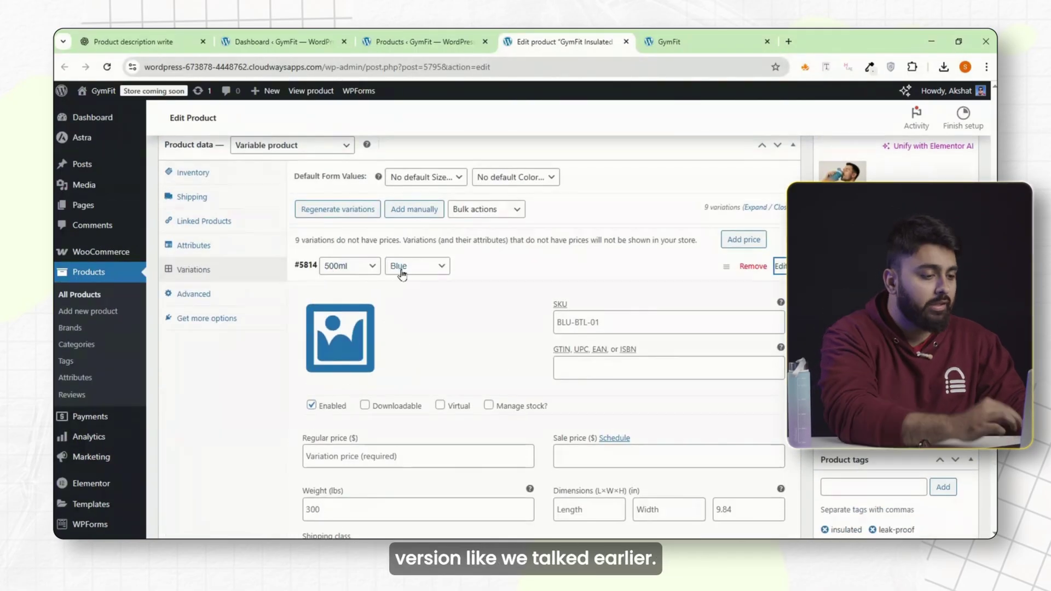
{"action": "left_click", "coordinate": [563, 323]}
{"action": "key", "text": "ctrl+a"}
{"action": "type", "text": "BTL-500-BLU"}
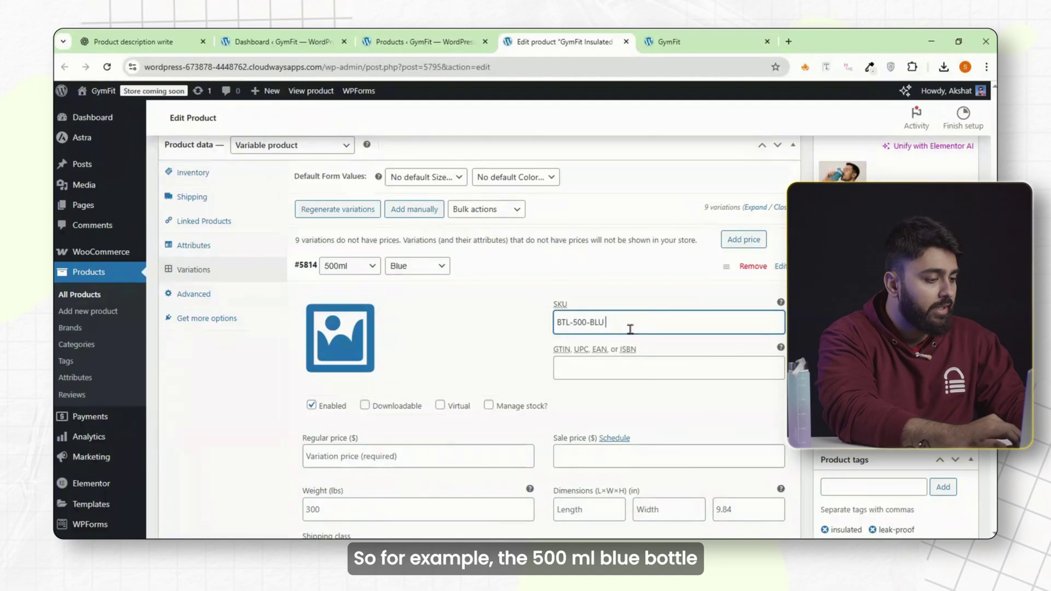
{"action": "scroll", "coordinate": [416, 349], "scroll_direction": "down", "scroll_amount": 2}
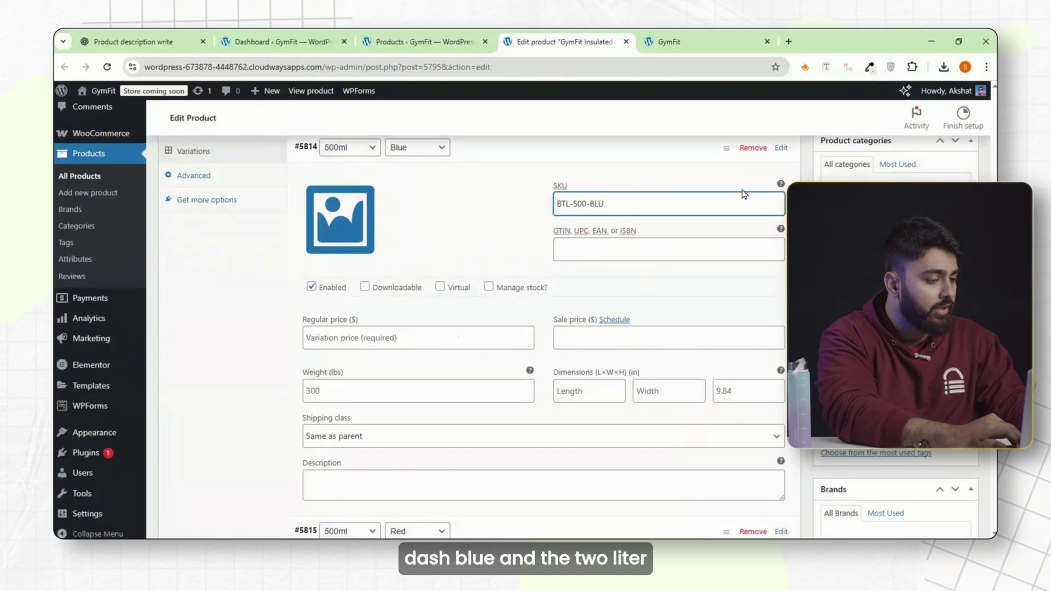
{"action": "left_click", "coordinate": [782, 152]}
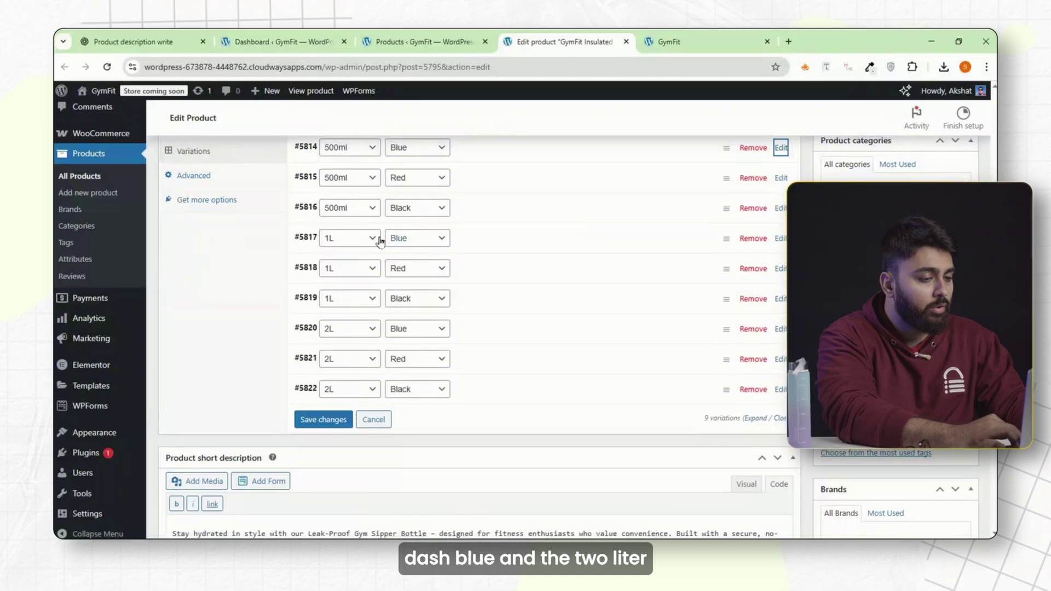
- Open the 2L Red variation and set its SKU to BTL-2L-RED
{"action": "left_click", "coordinate": [468, 364]}
{"action": "left_click", "coordinate": [571, 416]}
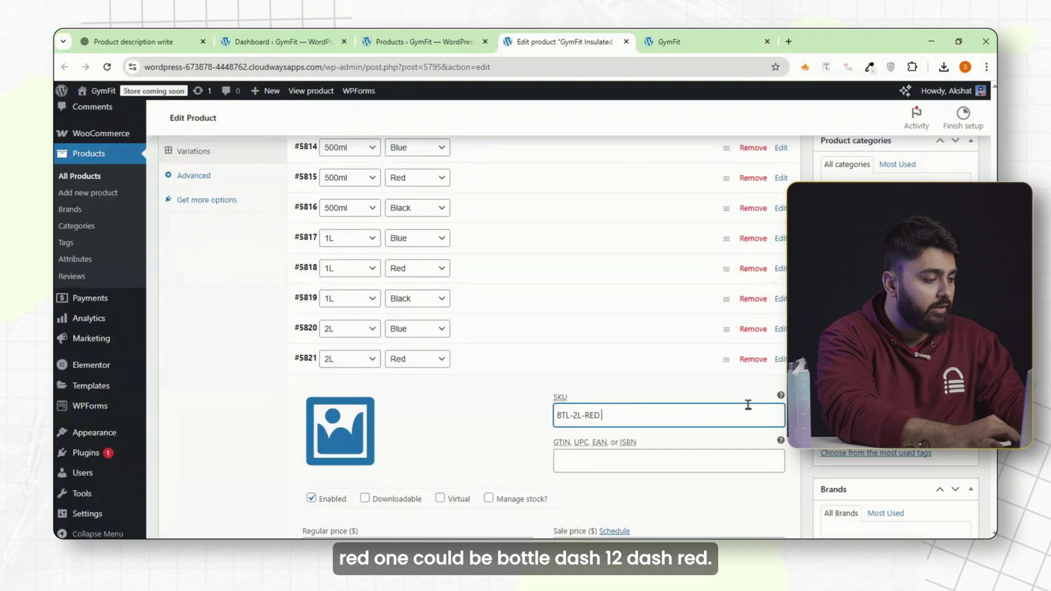
{"action": "scroll", "coordinate": [756, 404], "scroll_direction": "down", "scroll_amount": 2}
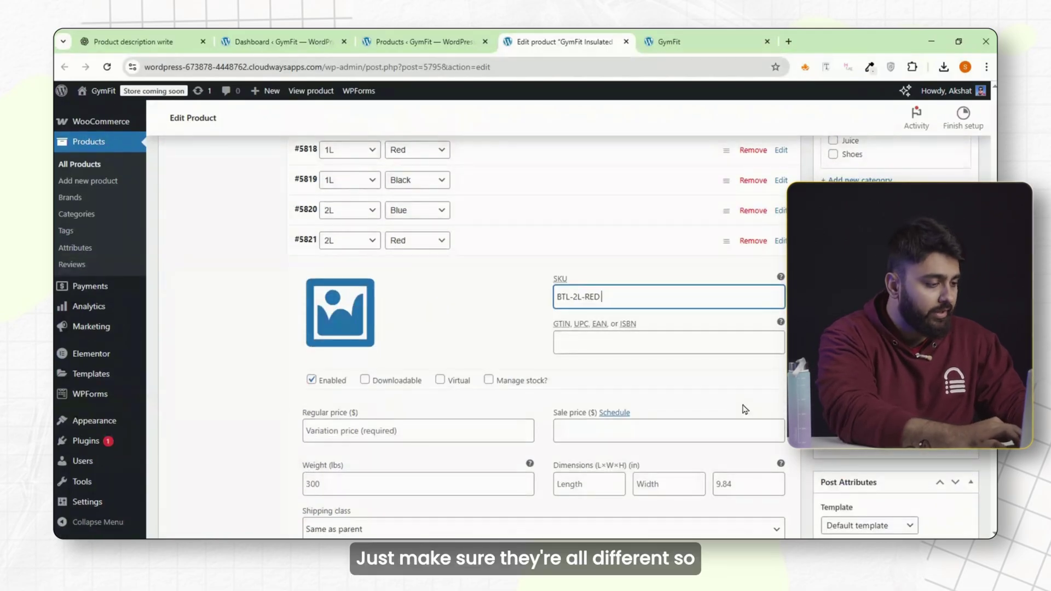
- Set the regular price to 5 for the 500ml Blue variation and 10 for the 1L Blue variation
{"action": "left_click", "coordinate": [780, 241]}
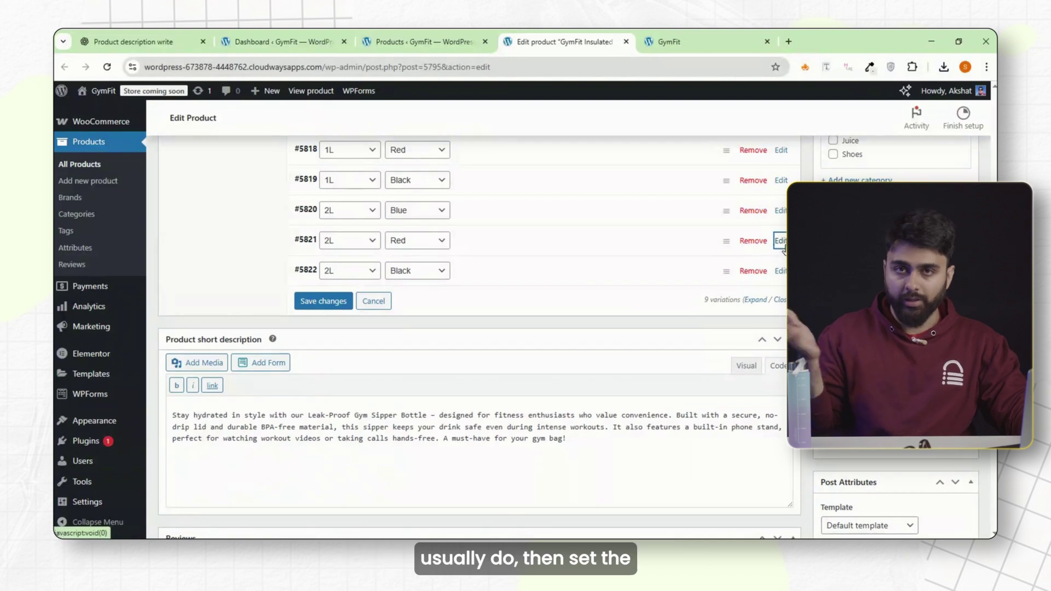
{"action": "scroll", "coordinate": [683, 253], "scroll_direction": "up", "scroll_amount": 3}
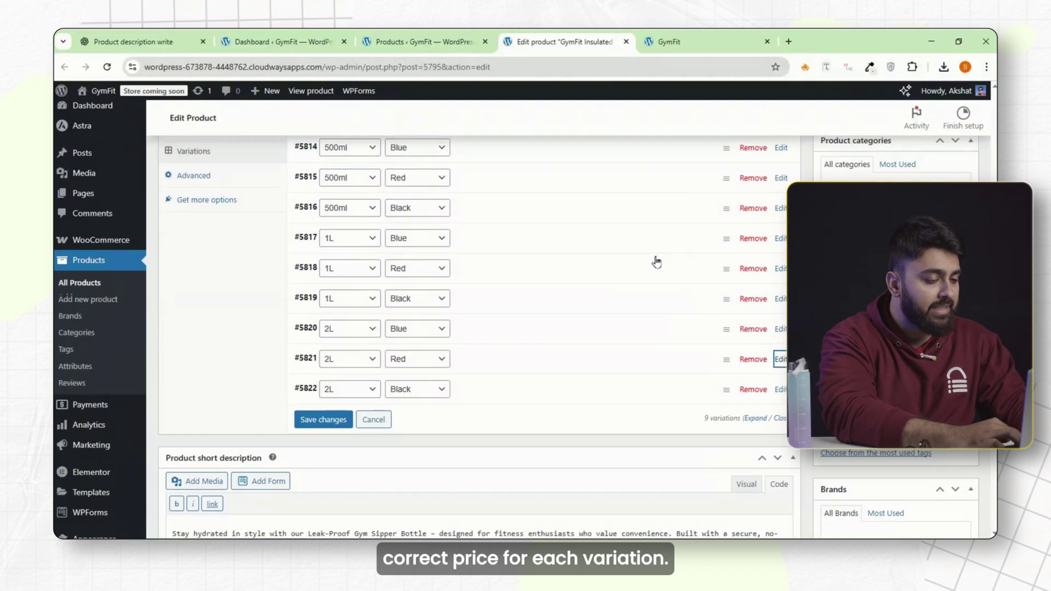
{"action": "left_click", "coordinate": [780, 208]}
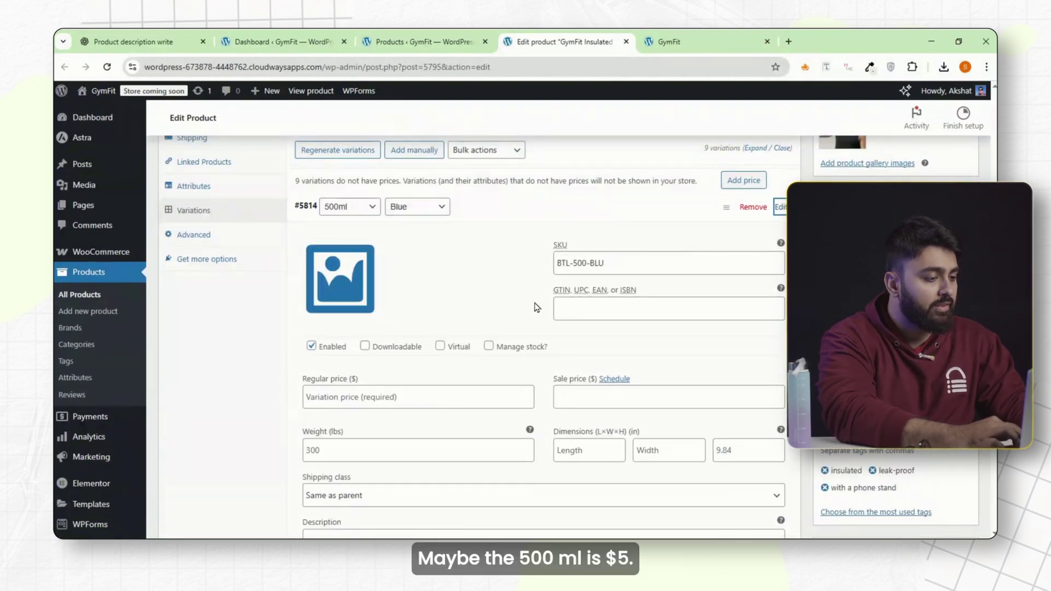
{"action": "type", "text": "5"}
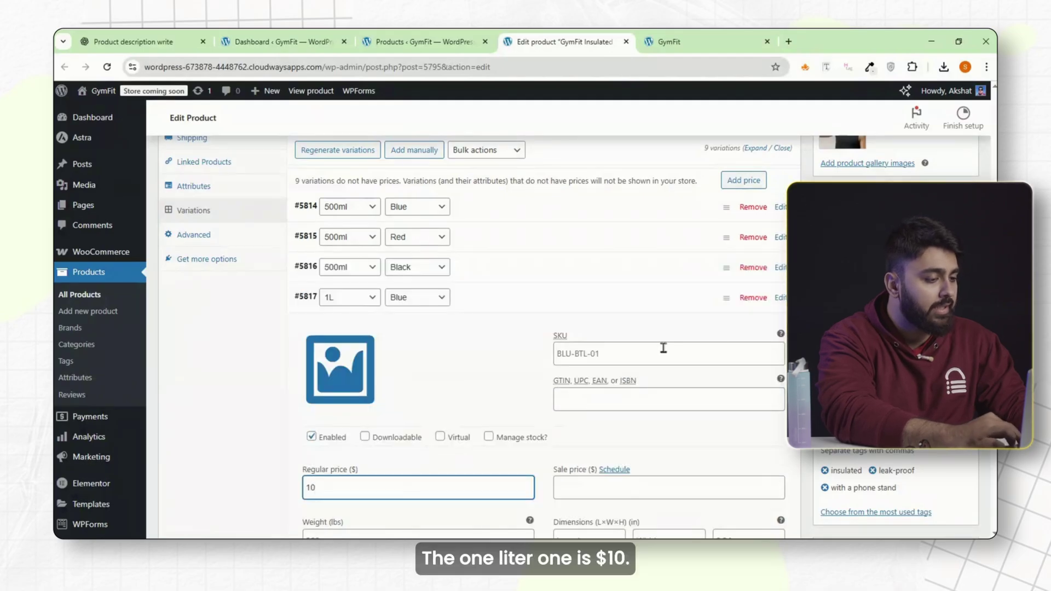
{"action": "left_click", "coordinate": [780, 297]}
- Set the regular price of the 2L Blue, 2L Red and 2L Black variations to 15
{"action": "scroll", "coordinate": [711, 328], "scroll_direction": "down", "scroll_amount": 2}
{"action": "left_click", "coordinate": [780, 269]}
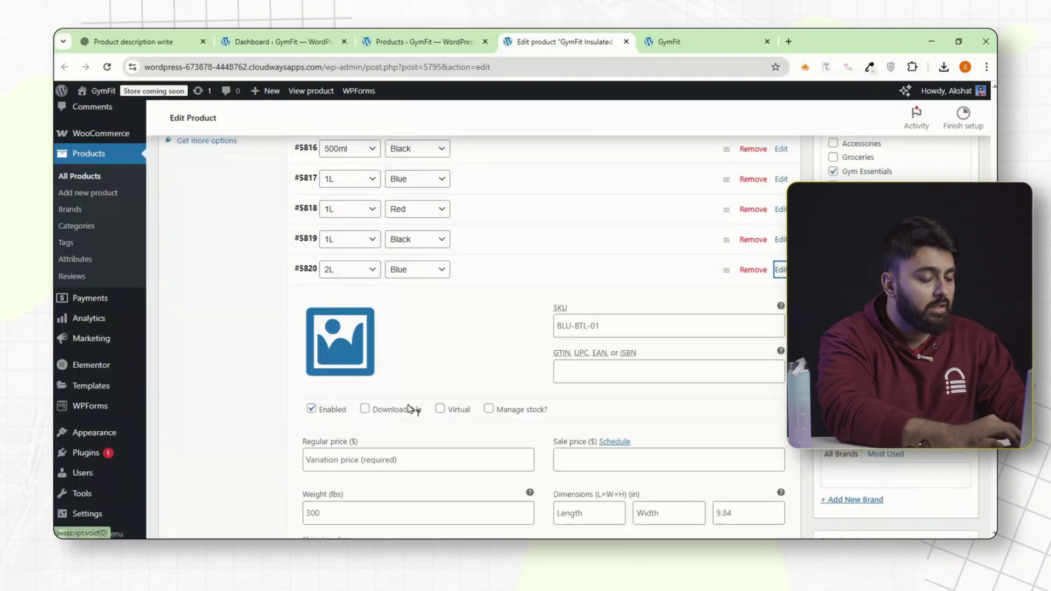
{"action": "type", "text": "15"}
{"action": "left_click", "coordinate": [780, 269]}
{"action": "left_click", "coordinate": [780, 299]}
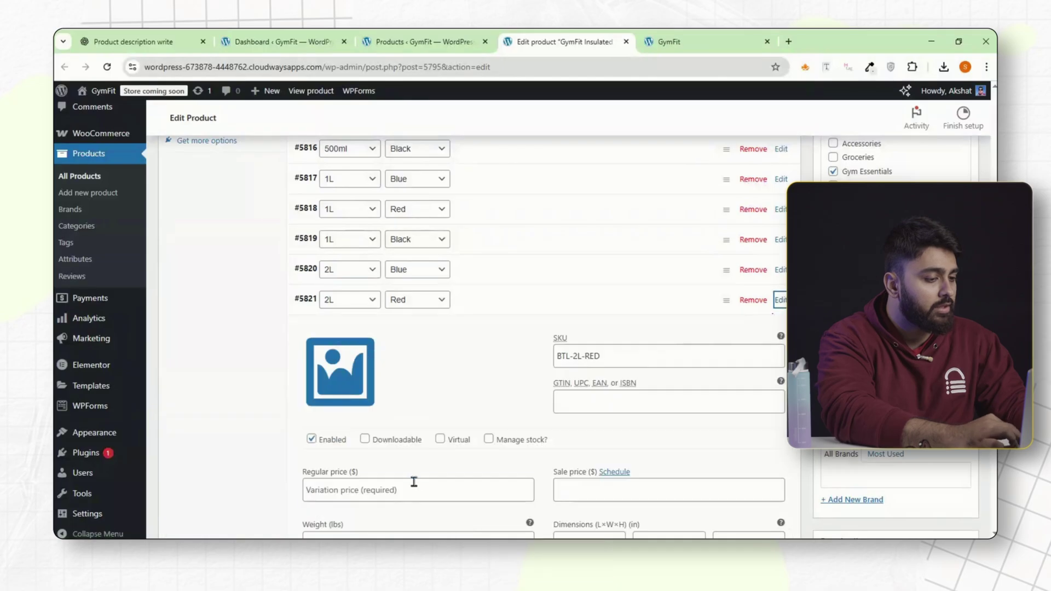
{"action": "left_click", "coordinate": [413, 481]}
{"action": "type", "text": "15"}
{"action": "left_click", "coordinate": [780, 299]}
{"action": "left_click", "coordinate": [780, 330]}
{"action": "left_click", "coordinate": [416, 518]}
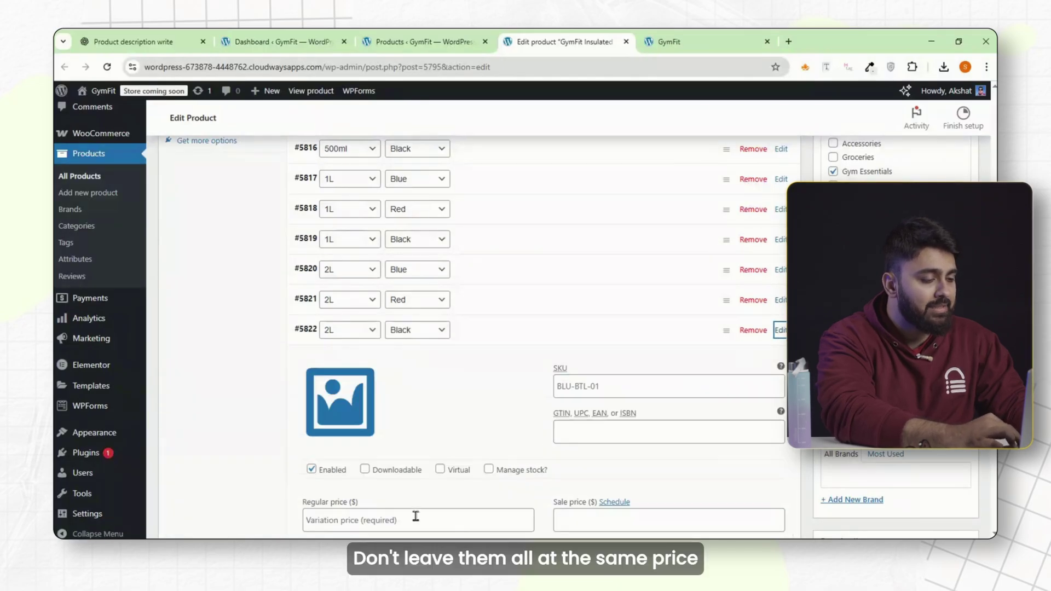
{"action": "type", "text": "15"}
{"action": "left_click", "coordinate": [780, 329]}
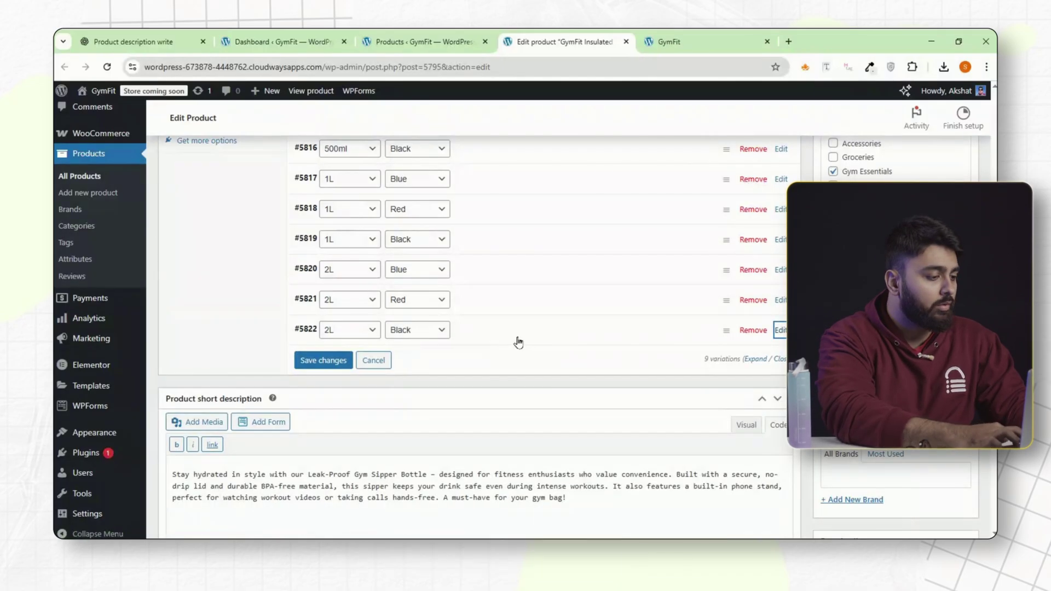
- Enable stock management for the 500ml Blue variation with a quantity of 100, and enable it for the 2L Black variation
{"action": "scroll", "coordinate": [518, 343], "scroll_direction": "up", "scroll_amount": 2}
{"action": "left_click", "coordinate": [779, 206]}
{"action": "scroll", "coordinate": [547, 274], "scroll_direction": "down", "scroll_amount": 1}
{"action": "left_click", "coordinate": [509, 289]}
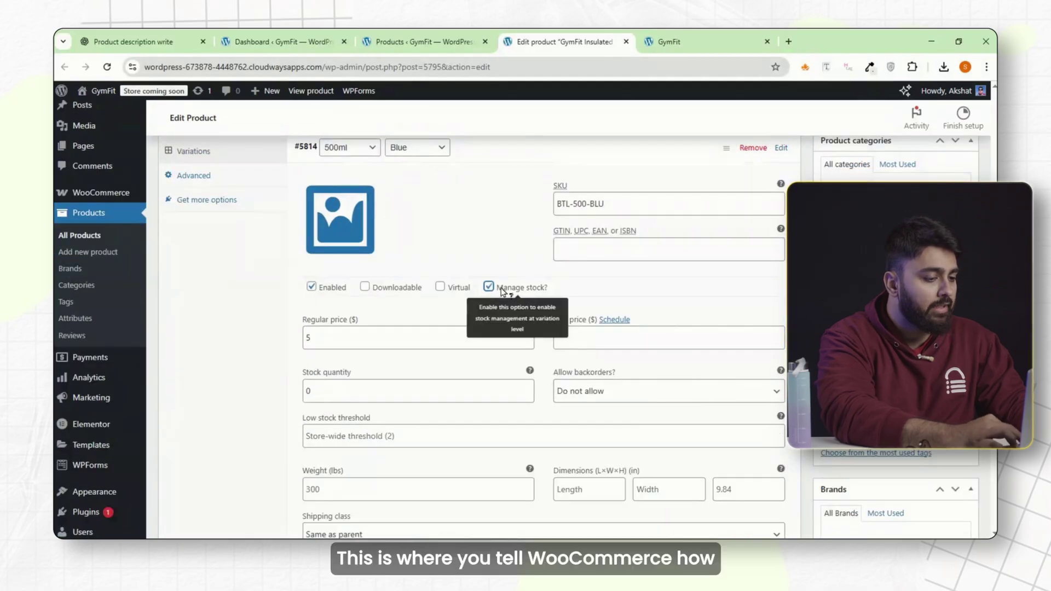
{"action": "double_click", "coordinate": [321, 392]}
{"action": "type", "text": "100"}
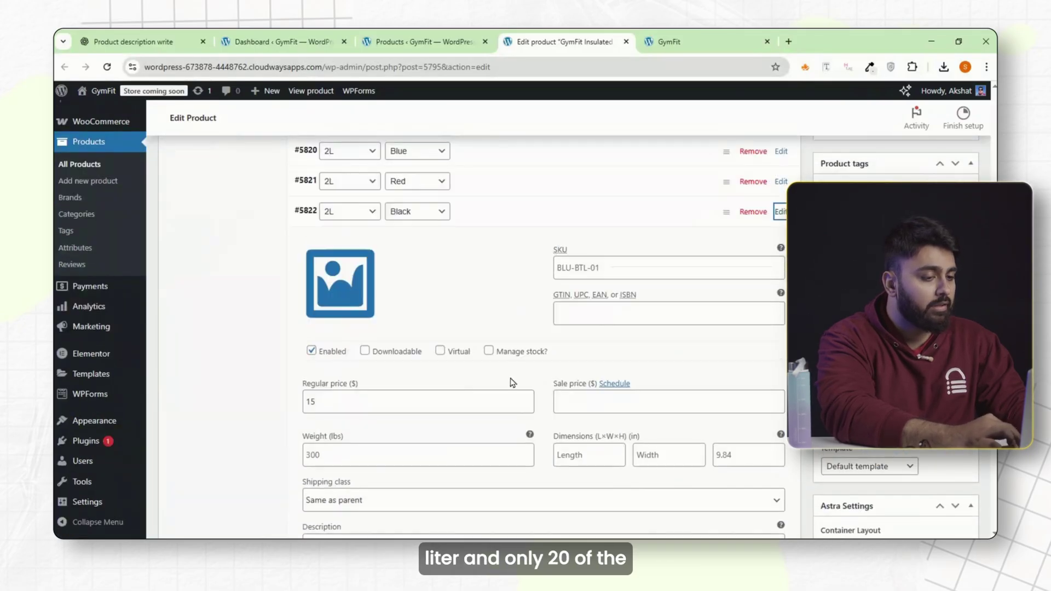
{"action": "left_click", "coordinate": [488, 351]}
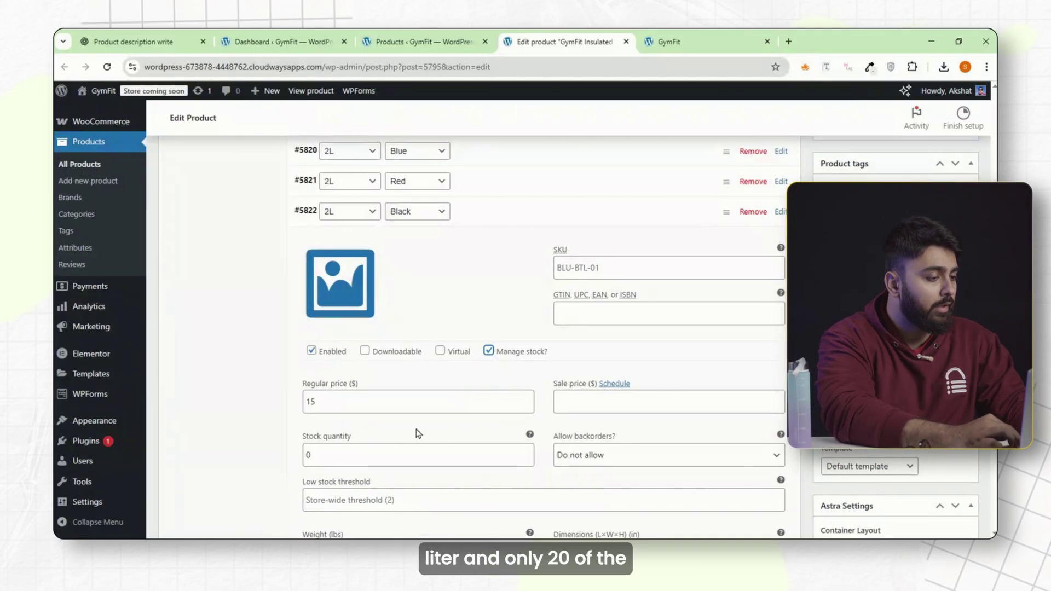
{"action": "left_click", "coordinate": [780, 212]}
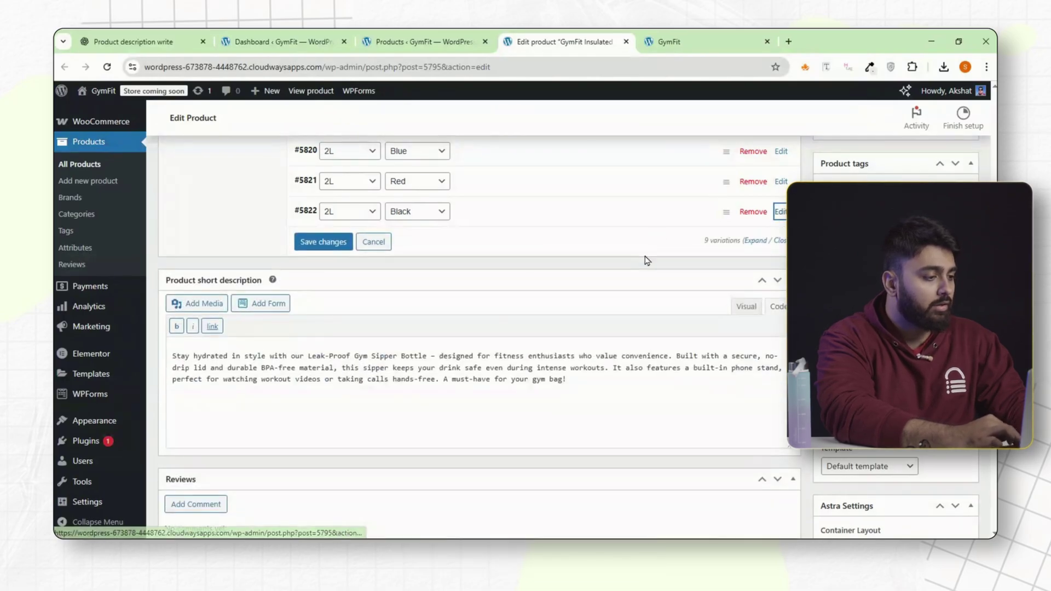
- Assign the large red bottle with a carry handle from the media library as the 2L Red variation's image
{"action": "scroll", "coordinate": [641, 298], "scroll_direction": "up", "scroll_amount": 2}
{"action": "scroll", "coordinate": [639, 306], "scroll_direction": "up", "scroll_amount": 3}
{"action": "left_click", "coordinate": [493, 412]}
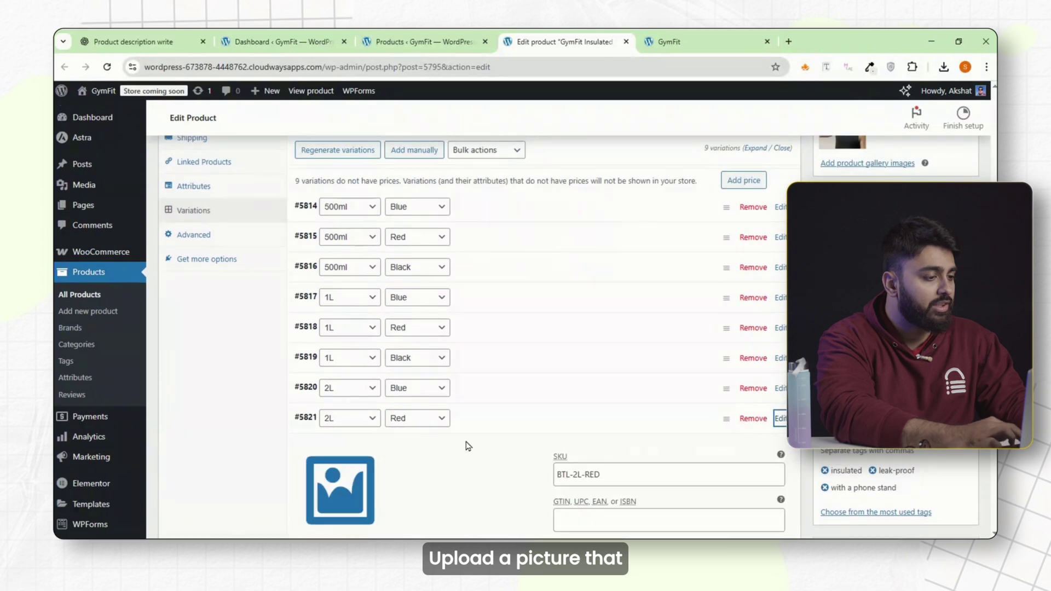
{"action": "scroll", "coordinate": [471, 445], "scroll_direction": "down", "scroll_amount": 2}
{"action": "left_click", "coordinate": [364, 391]}
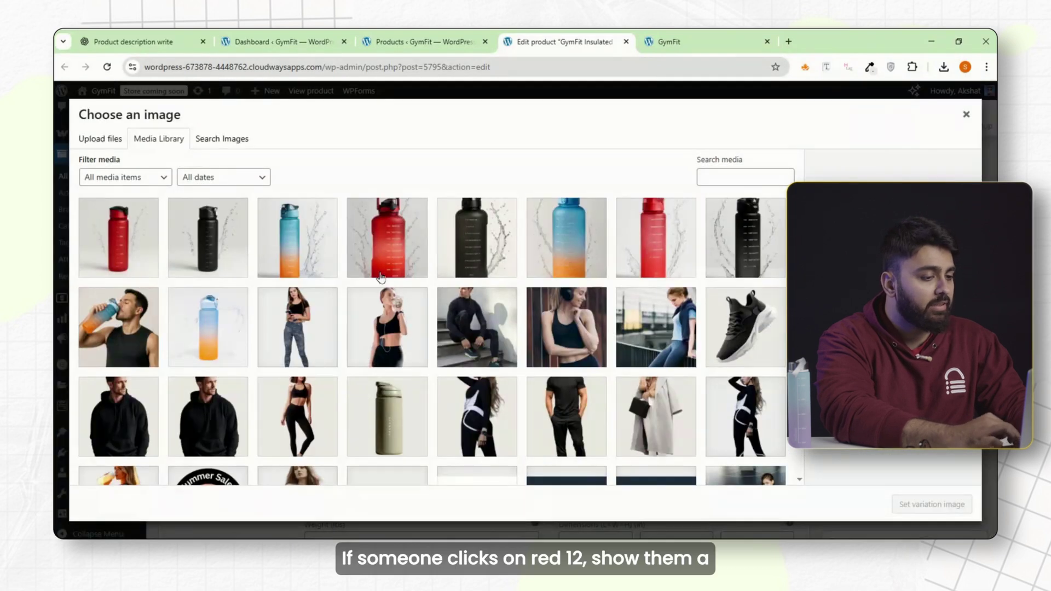
{"action": "left_click", "coordinate": [387, 238]}
{"action": "left_click", "coordinate": [898, 504]}
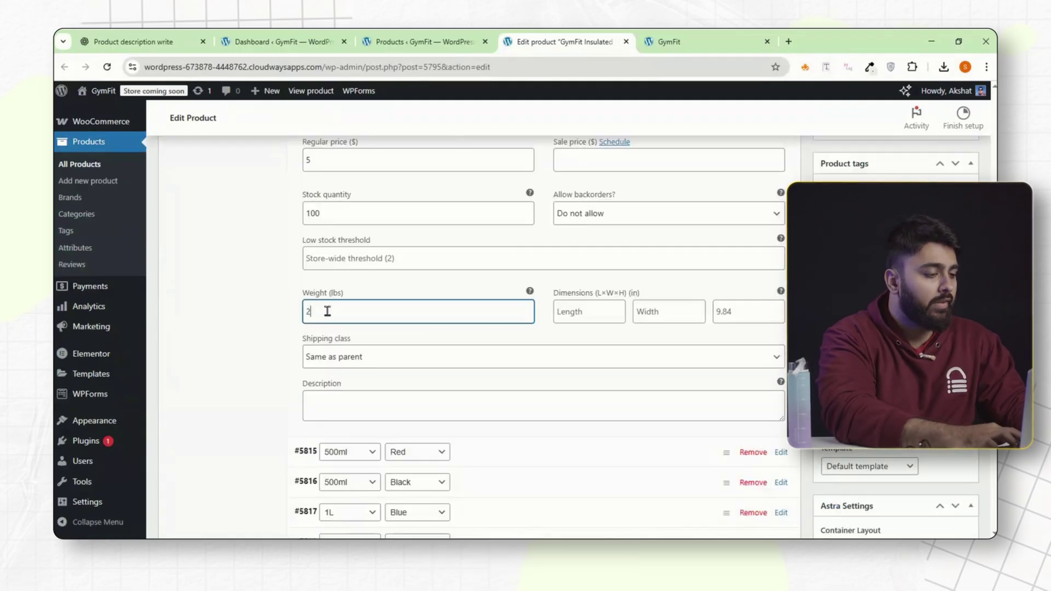
- Set the 500ml Blue variation's weight to 250 lbs and height to 8.75 in, and fill in the 500ml Red variation's weight
{"action": "type", "text": "50"}
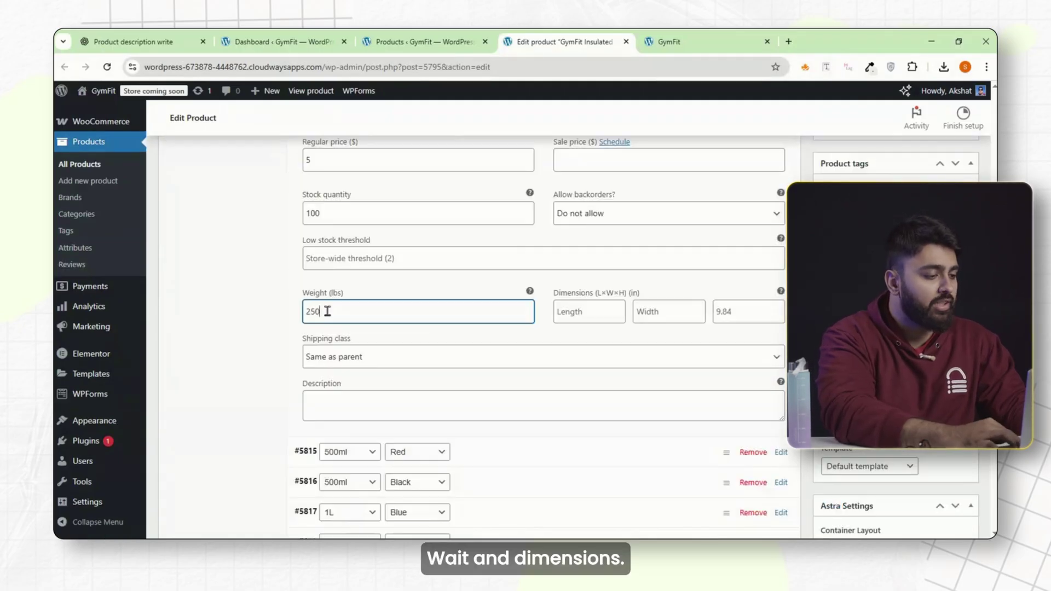
{"action": "left_click", "coordinate": [746, 310]}
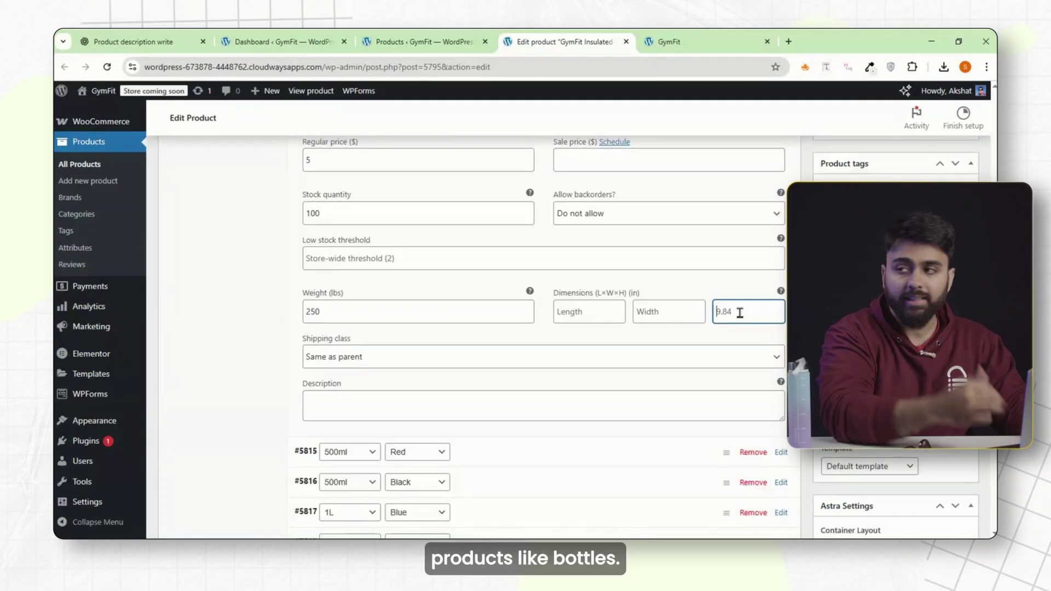
{"action": "type", "text": "8.75"}
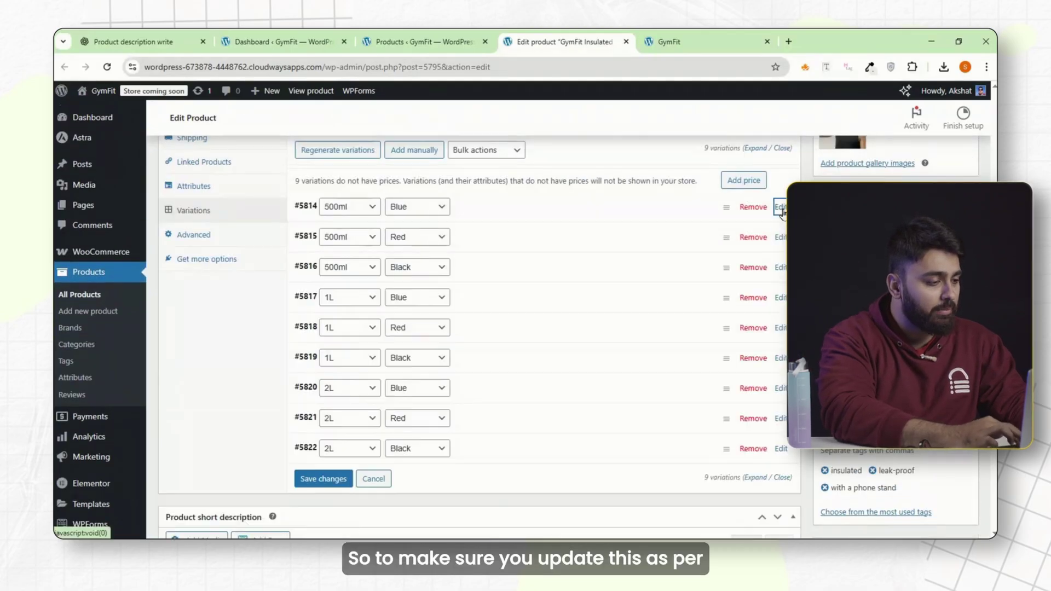
{"action": "left_click", "coordinate": [400, 420]}
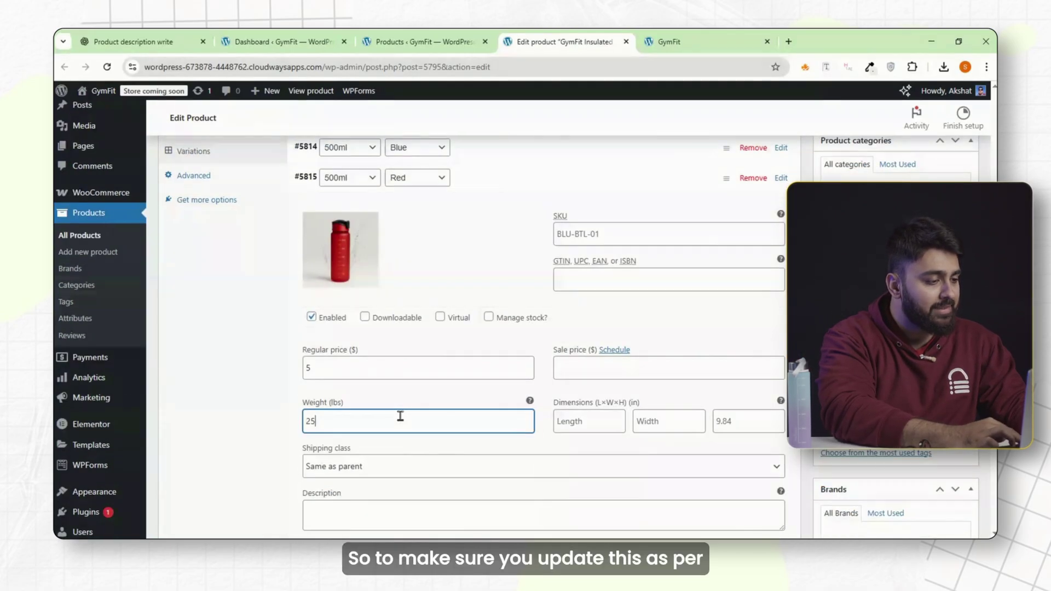
{"action": "key", "text": "Tab"}
{"action": "key", "text": "Tab"}
{"action": "key", "text": "Tab"}
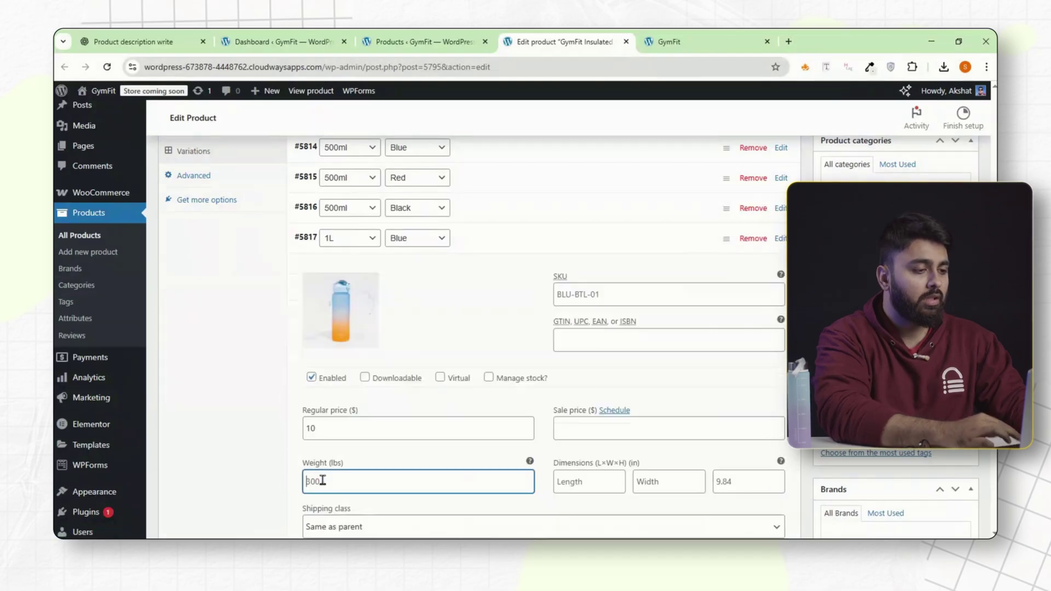
- Set the height of the 1L Blue and 1L Red variations to 9.84 in and go through the 1L Black variation's fields
{"action": "left_click", "coordinate": [728, 479]}
{"action": "type", "text": "9.84"}
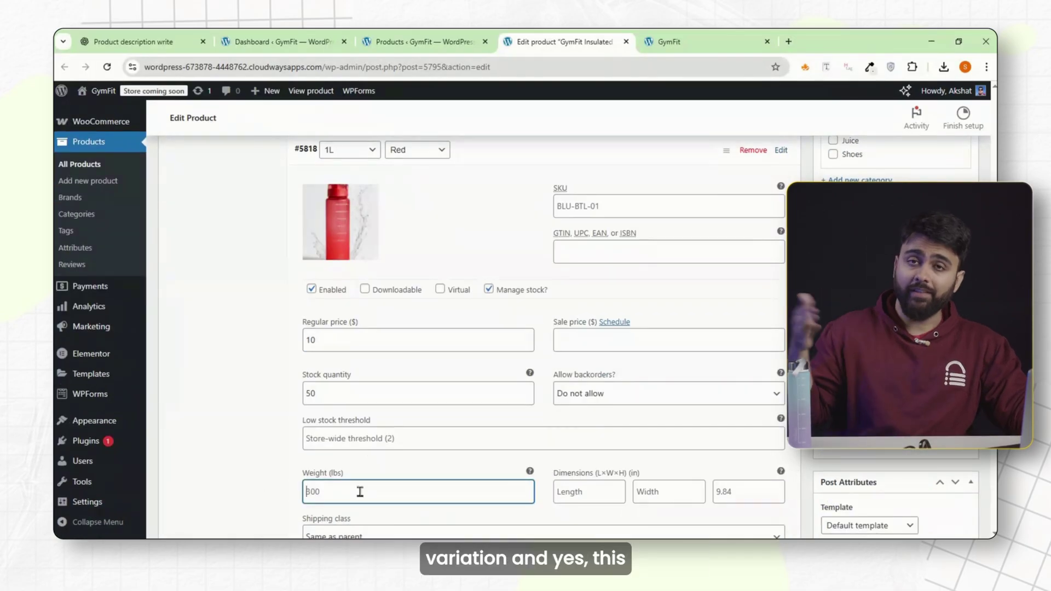
{"action": "left_click", "coordinate": [739, 492]}
{"action": "type", "text": "9.84"}
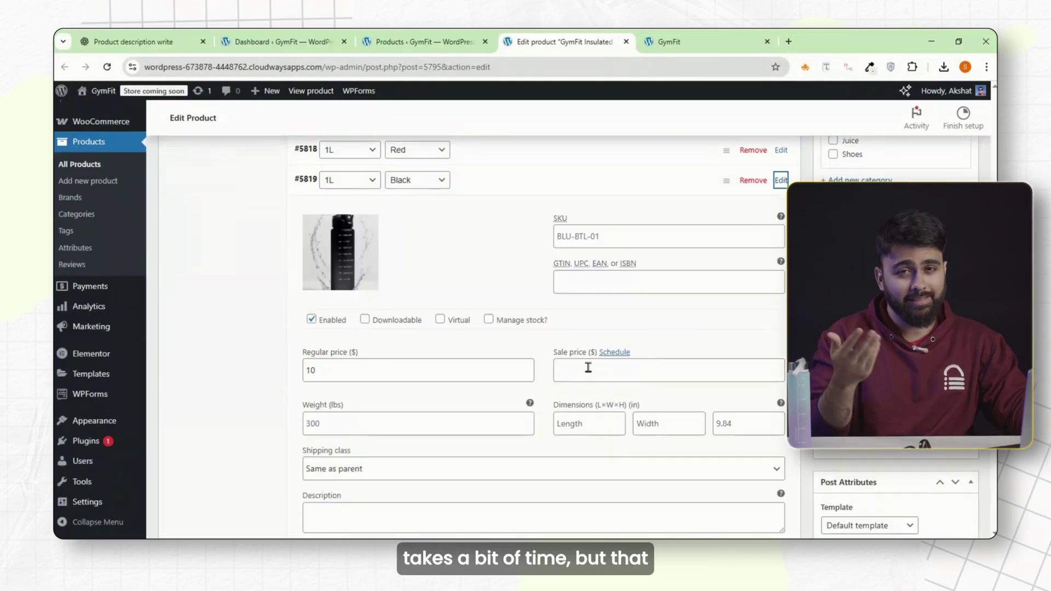
{"action": "key", "text": "Tab"}
{"action": "key", "text": "Tab"}
{"action": "key", "text": "Tab"}
{"action": "key", "text": "Tab"}
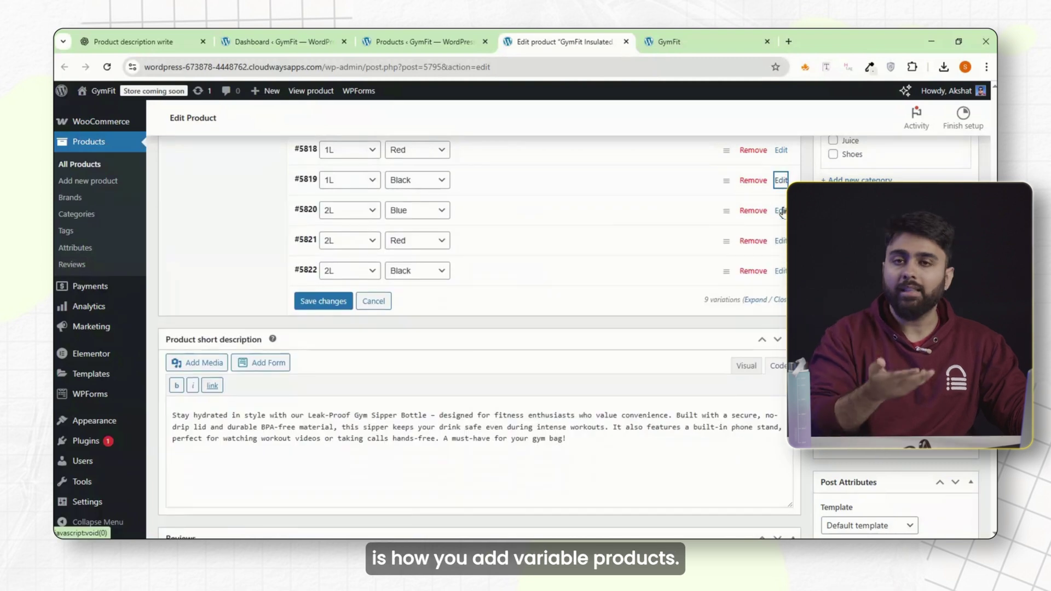
- Set the 2L Blue variation's weight to 400 lbs, fill in its height and save the variation changes
{"action": "left_click", "coordinate": [782, 211]}
{"action": "left_click", "coordinate": [339, 453]}
{"action": "type", "text": "400"}
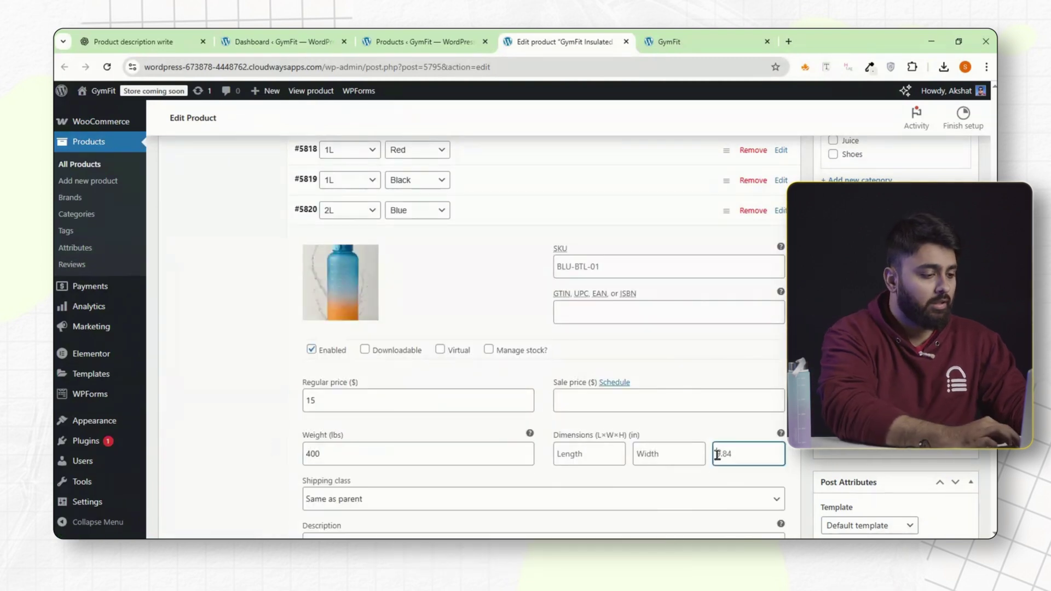
{"action": "type", "text": "1"}
{"action": "left_click", "coordinate": [780, 210]}
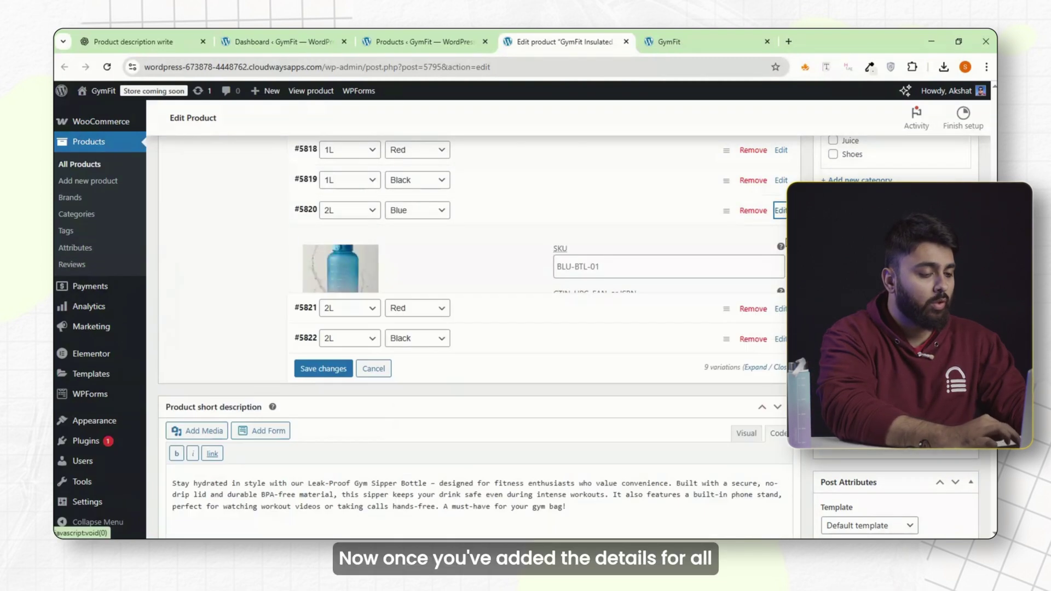
{"action": "scroll", "coordinate": [469, 304], "scroll_direction": "up", "scroll_amount": 3}
{"action": "left_click", "coordinate": [335, 420]}
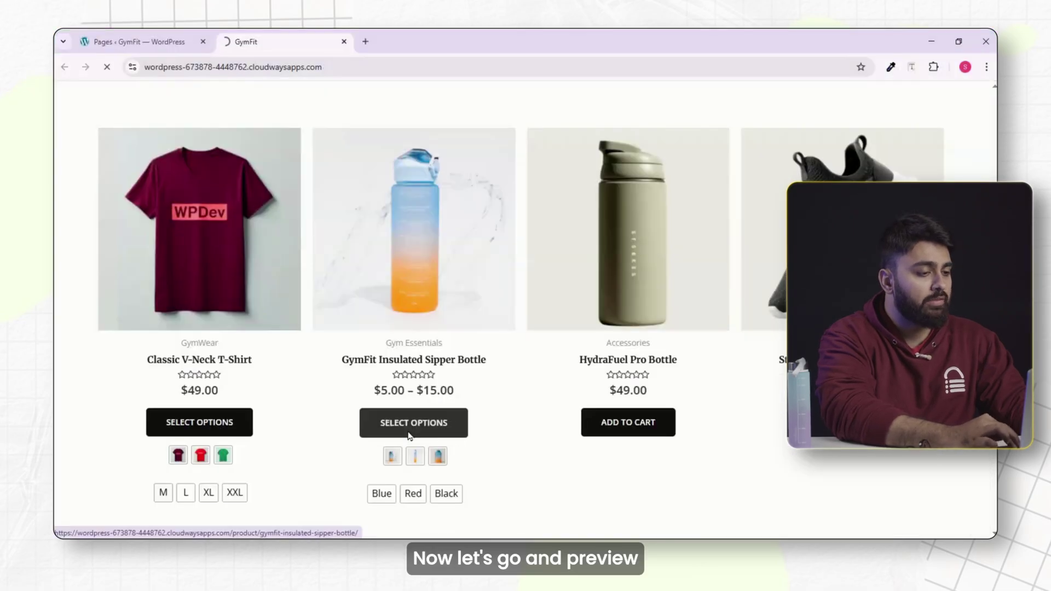
- Open the GymFit Insulated Sipper Bottle's store page and check price, image and SKU across size and color combinations such as 1L Blue and 2L Red
{"action": "left_click", "coordinate": [408, 435]}
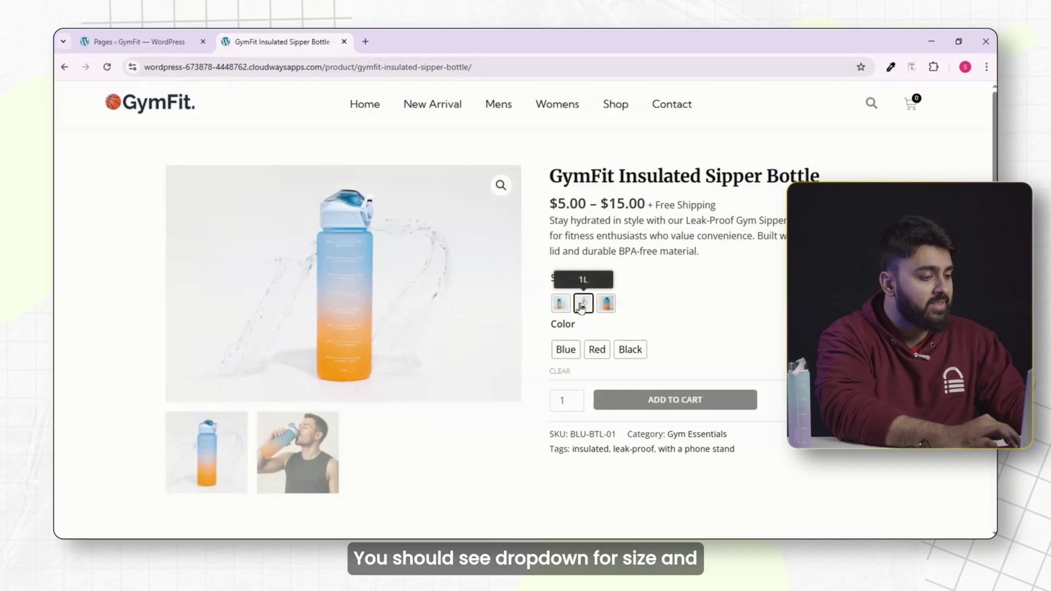
{"action": "left_click", "coordinate": [564, 355]}
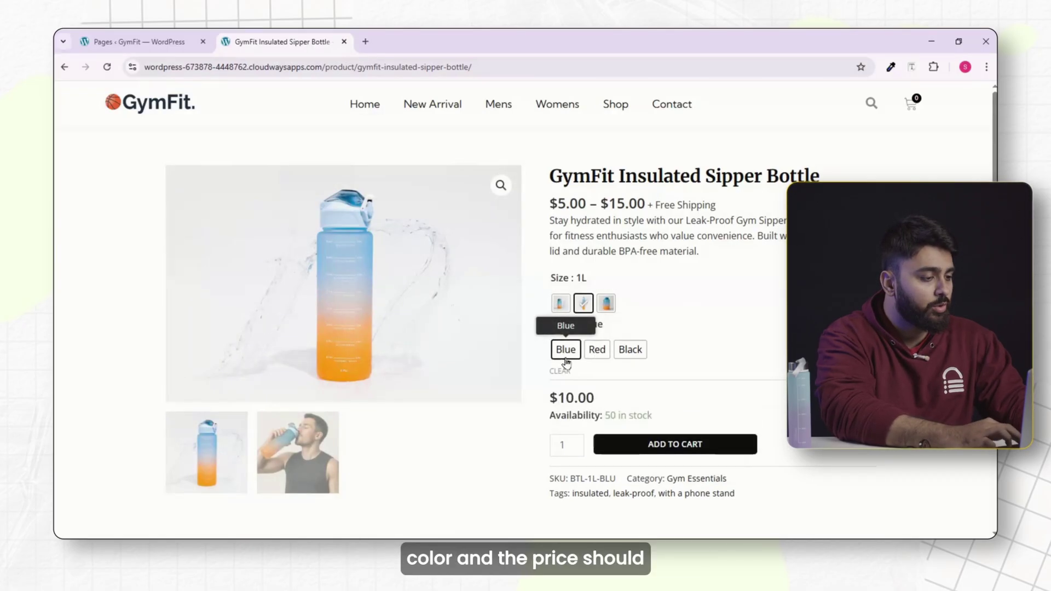
{"action": "left_click", "coordinate": [560, 310]}
{"action": "left_click", "coordinate": [606, 306]}
{"action": "left_click", "coordinate": [596, 350]}
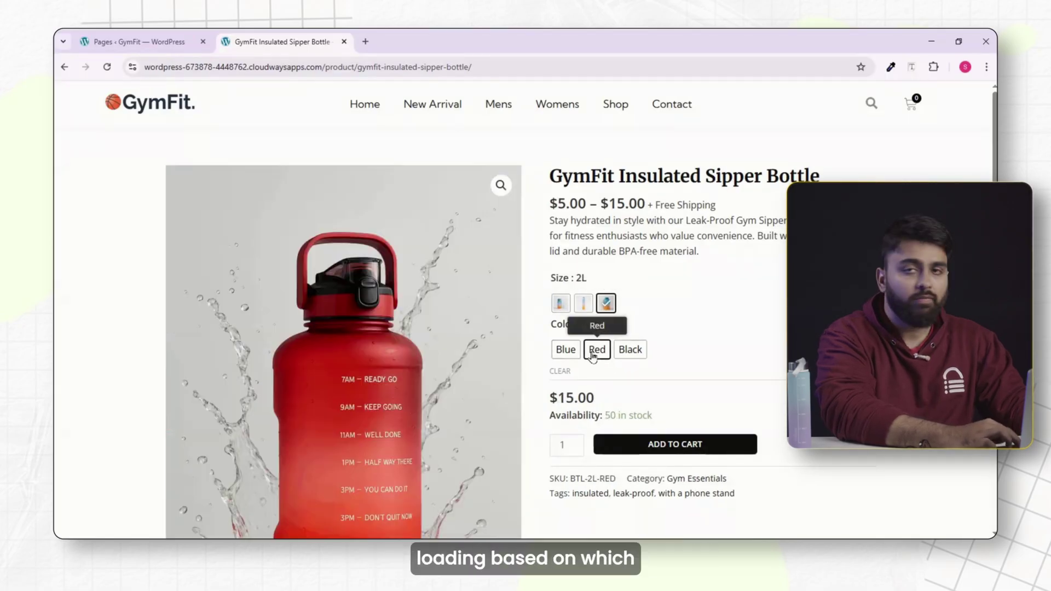
{"action": "double_click", "coordinate": [581, 478]}
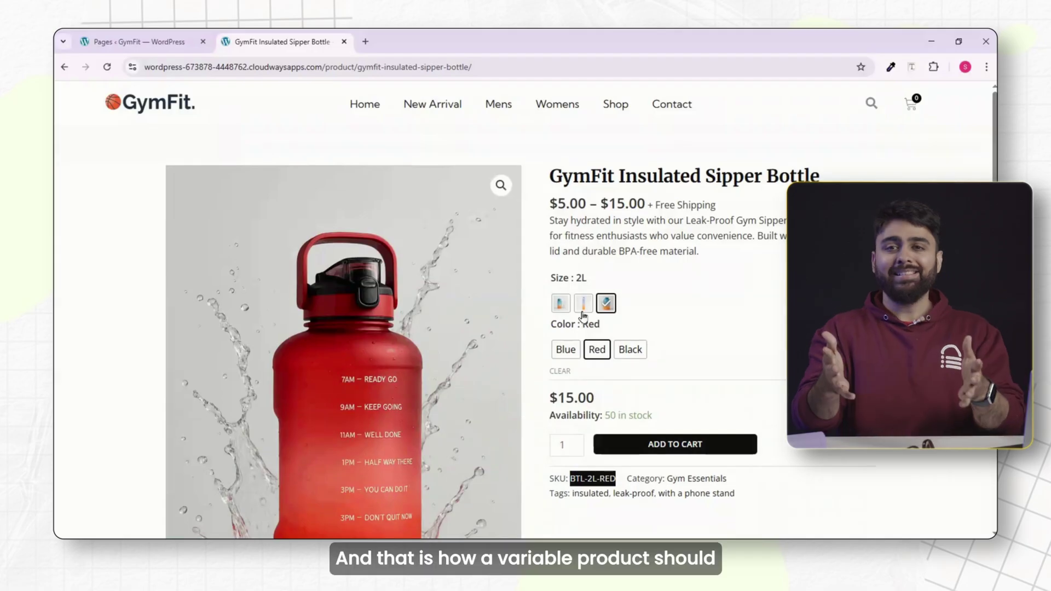
{"action": "left_click", "coordinate": [583, 303]}
{"action": "left_click", "coordinate": [562, 304]}
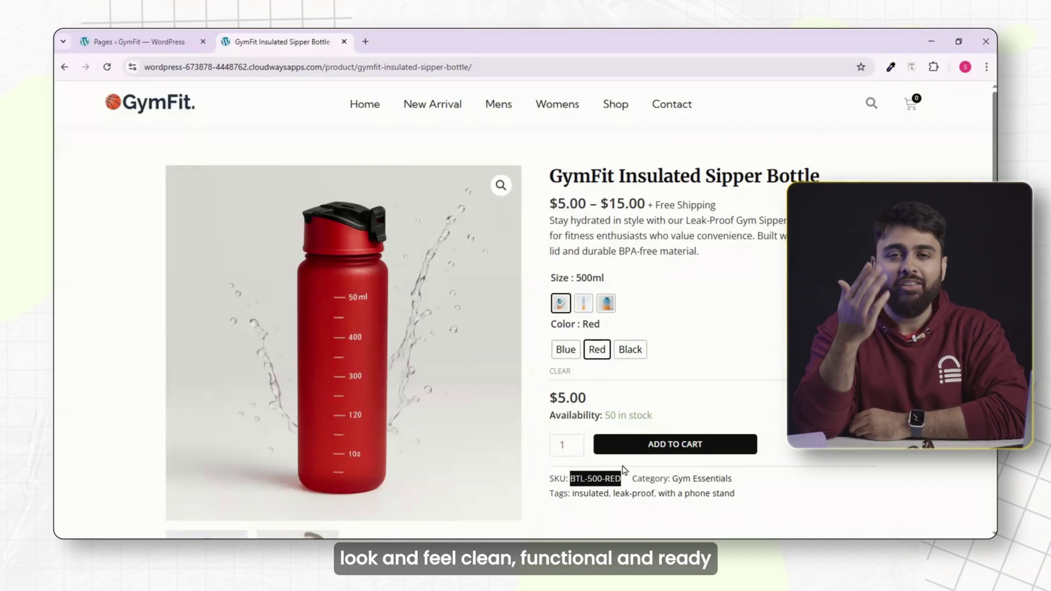
{"action": "left_click", "coordinate": [606, 303]}
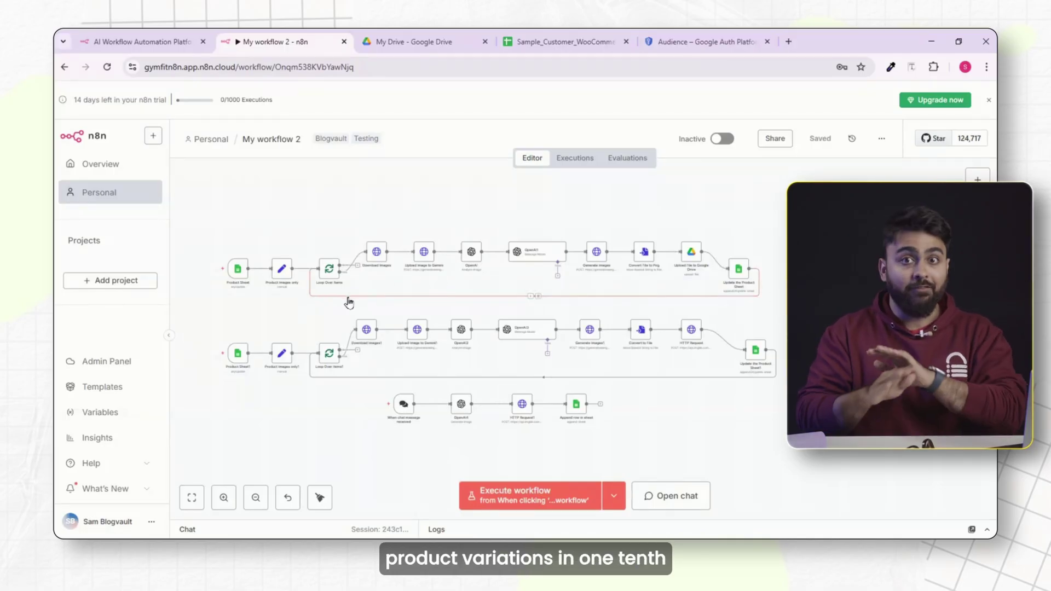
{"action": "mouse_move", "coordinate": [246, 287]}
{"action": "scroll", "coordinate": [246, 290], "scroll_direction": "up", "scroll_amount": 5}
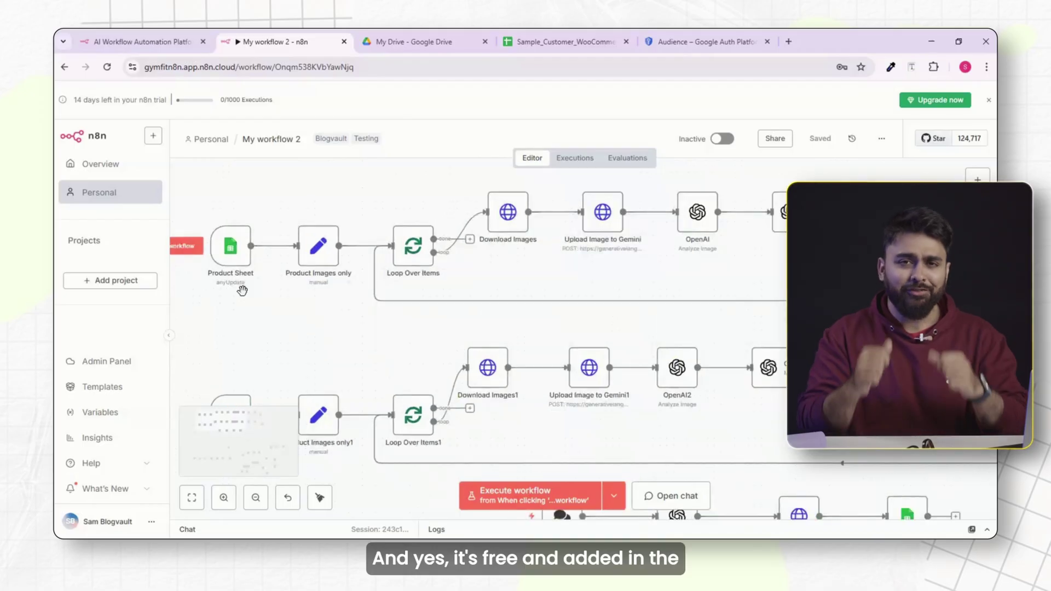
{"action": "scroll", "coordinate": [736, 323], "scroll_direction": "down", "scroll_amount": 3}
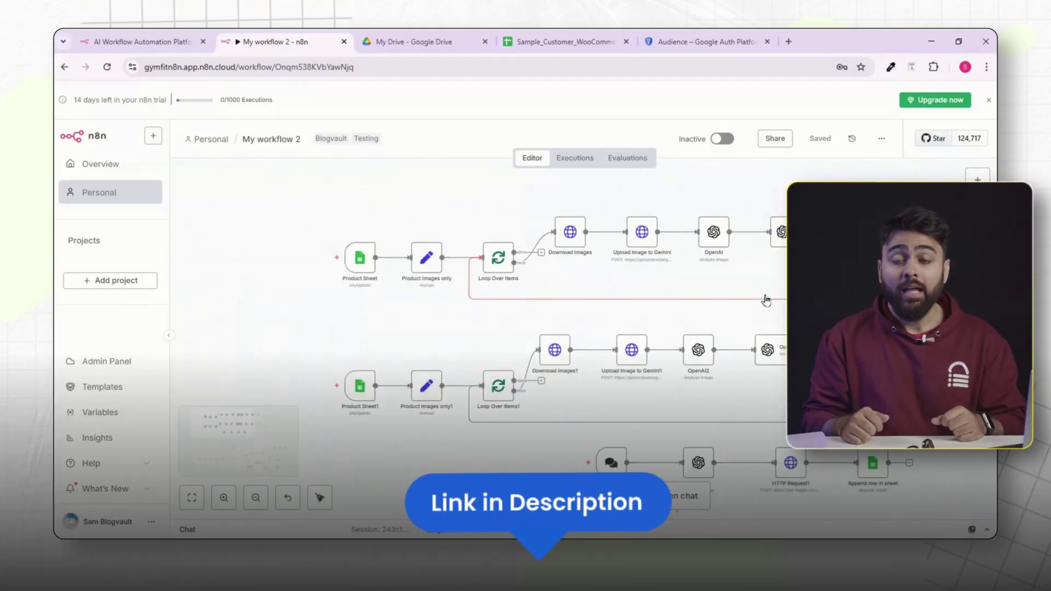
{"action": "left_click_drag", "start_coordinate": [736, 323], "coordinate": [619, 316]}
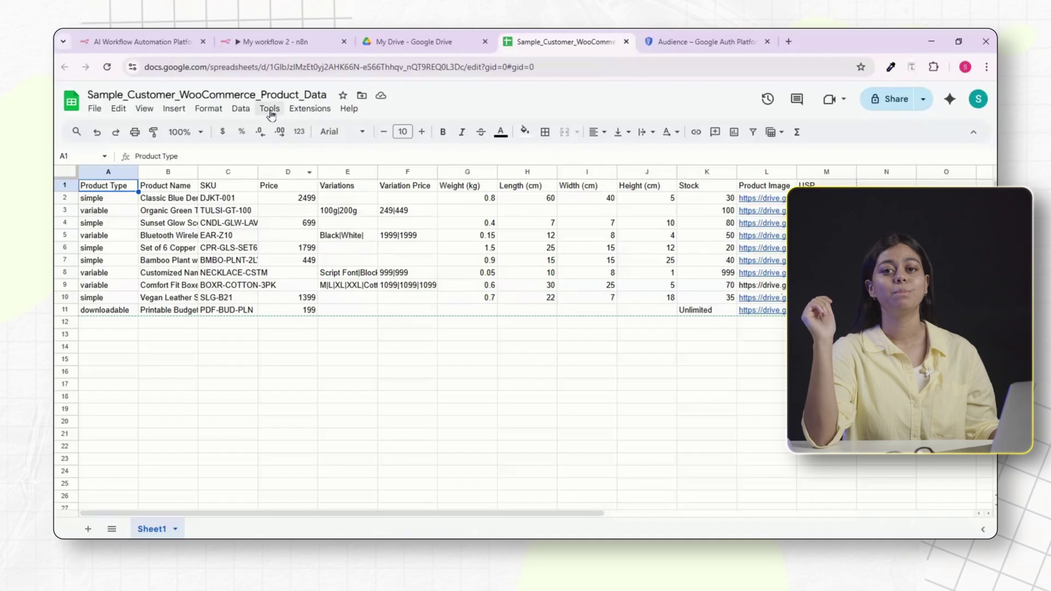
- Switch to My workflow 2 in n8n and examine its nodes from Raw Data through to the OpenAI and Basic LLM Chain branches
{"action": "left_click", "coordinate": [273, 42]}
{"action": "scroll", "coordinate": [711, 225], "scroll_direction": "down", "scroll_amount": 5}
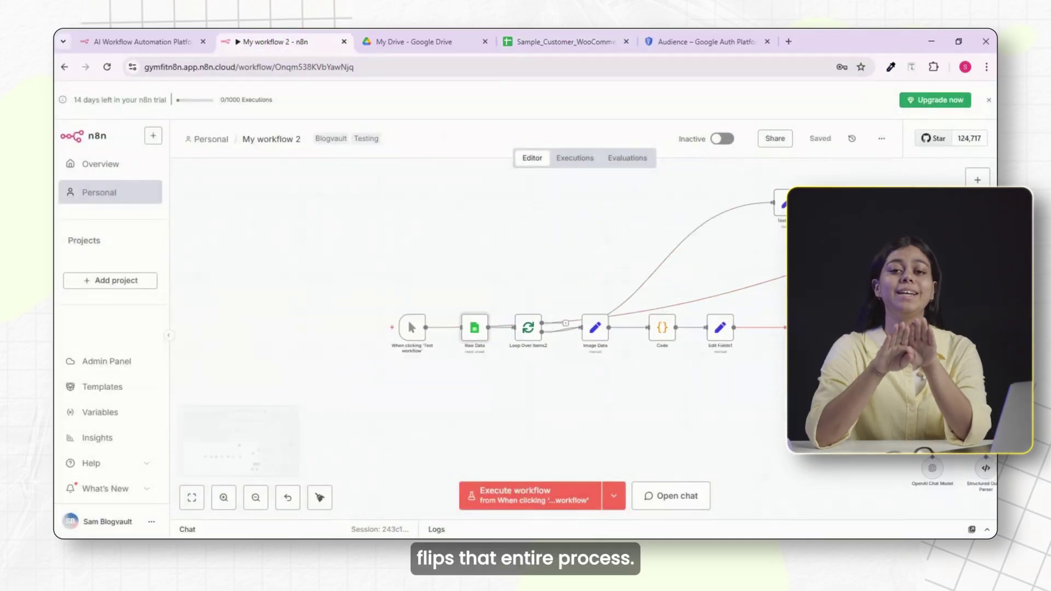
{"action": "left_click_drag", "start_coordinate": [730, 413], "coordinate": [440, 383]}
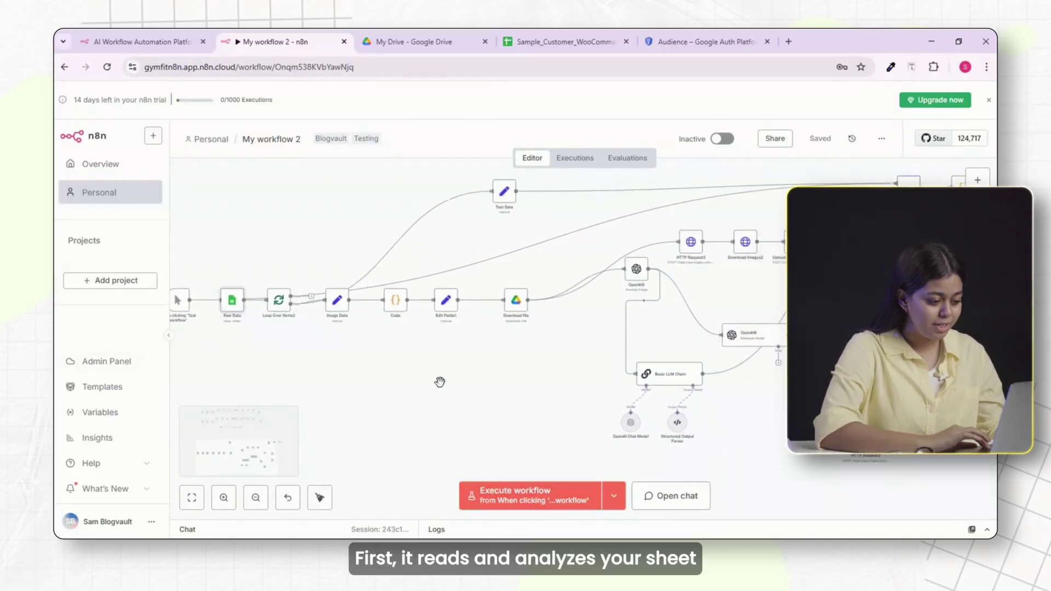
{"action": "scroll", "coordinate": [600, 345], "scroll_direction": "down", "scroll_amount": 1}
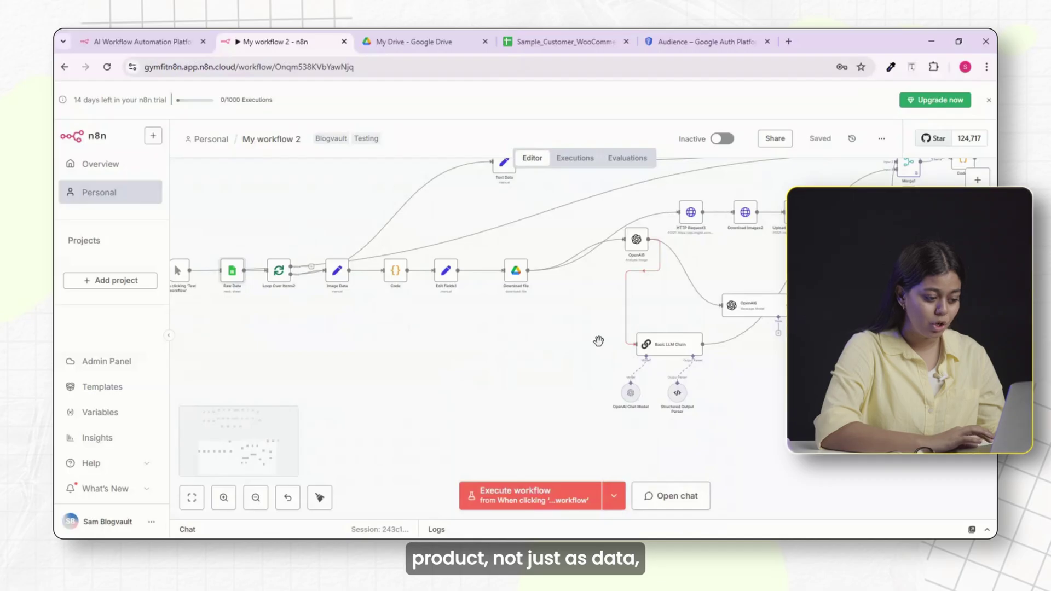
{"action": "scroll", "coordinate": [598, 341], "scroll_direction": "down", "scroll_amount": 2}
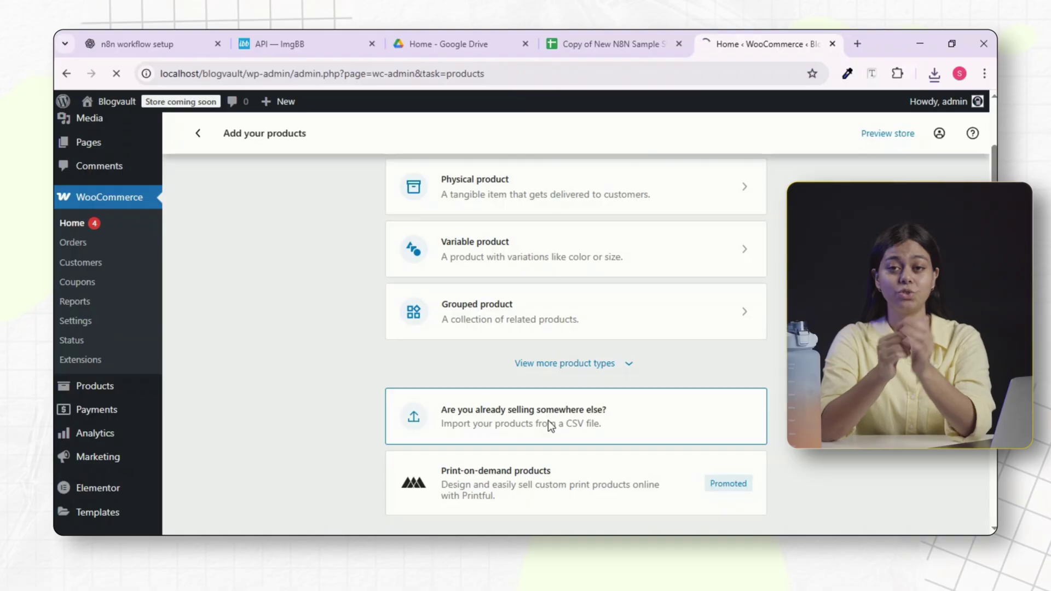
- Start a product import in WooCommerce and choose the Products_Source CSV file from the Downloads folder
{"action": "left_click", "coordinate": [547, 421]}
{"action": "left_click", "coordinate": [551, 369]}
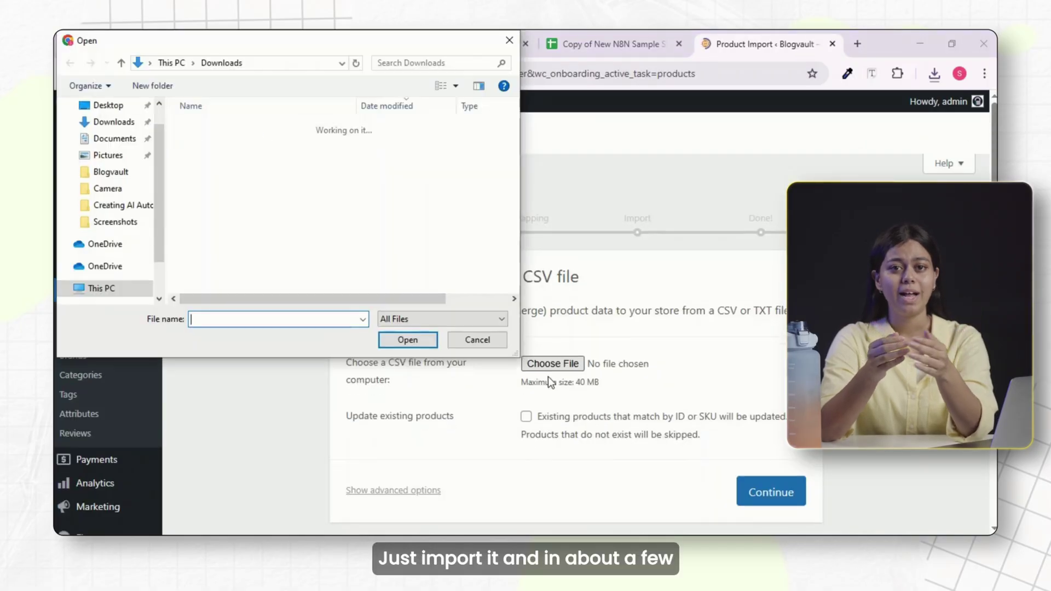
{"action": "left_click", "coordinate": [306, 144]}
{"action": "left_click", "coordinate": [388, 336]}
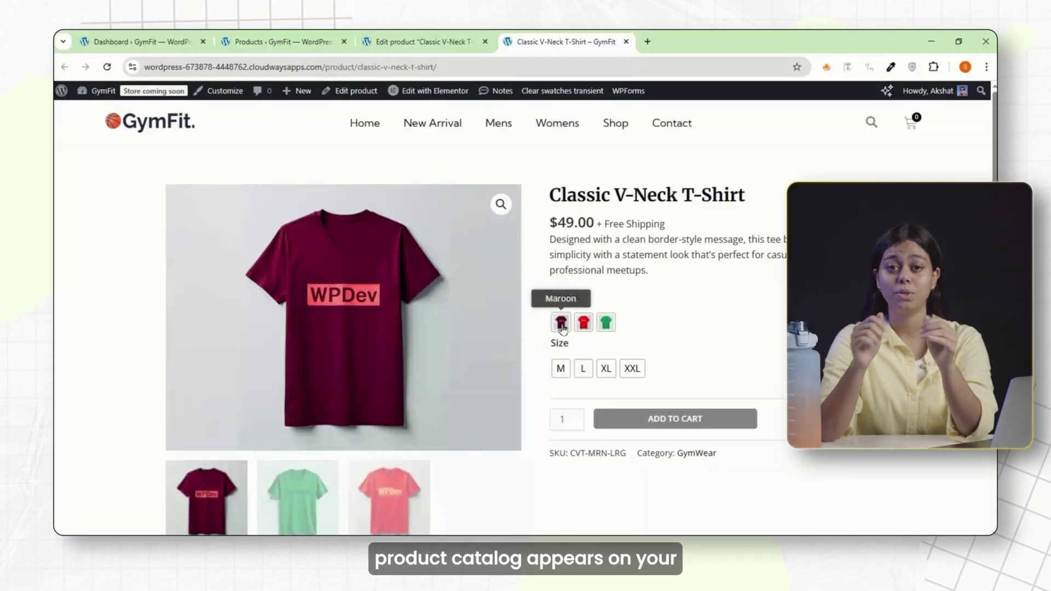
- Preview the Classic V-Neck T-Shirt in Maroon, size M, and look through the list of imported products in WooCommerce
{"action": "left_click", "coordinate": [560, 327]}
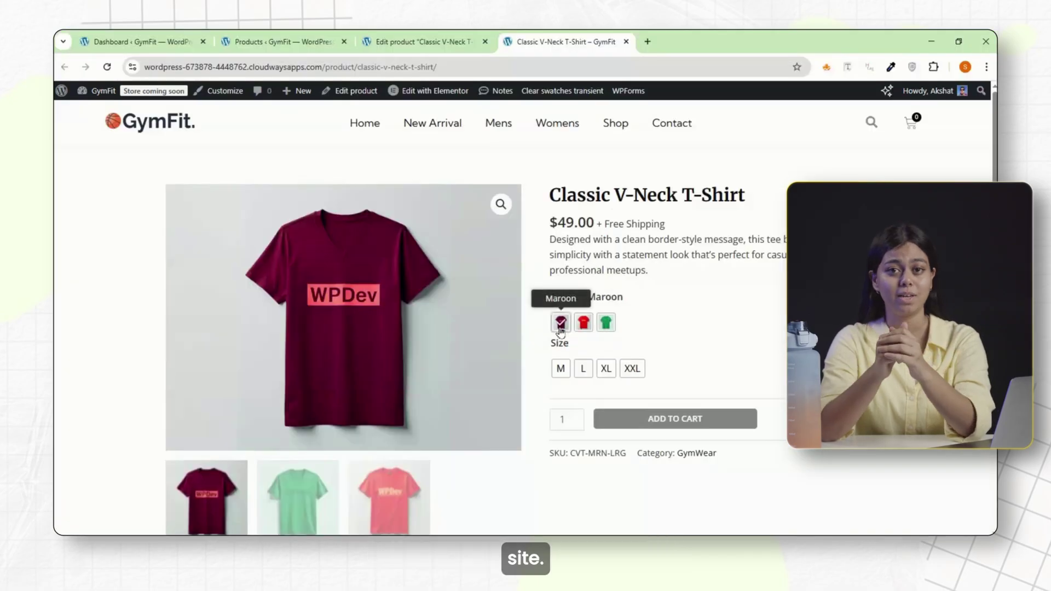
{"action": "left_click", "coordinate": [561, 372]}
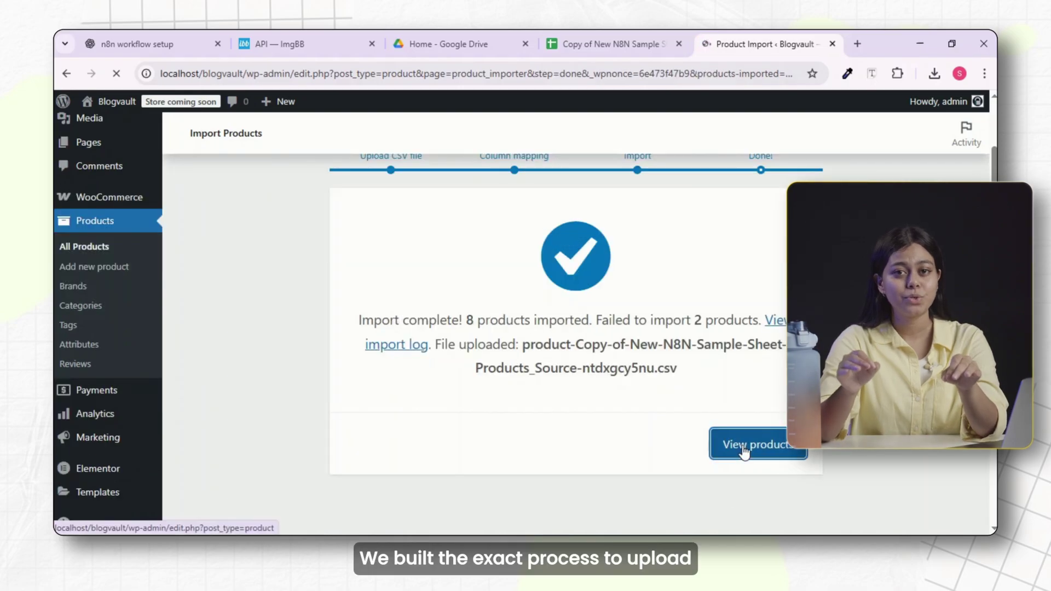
{"action": "left_click", "coordinate": [747, 444]}
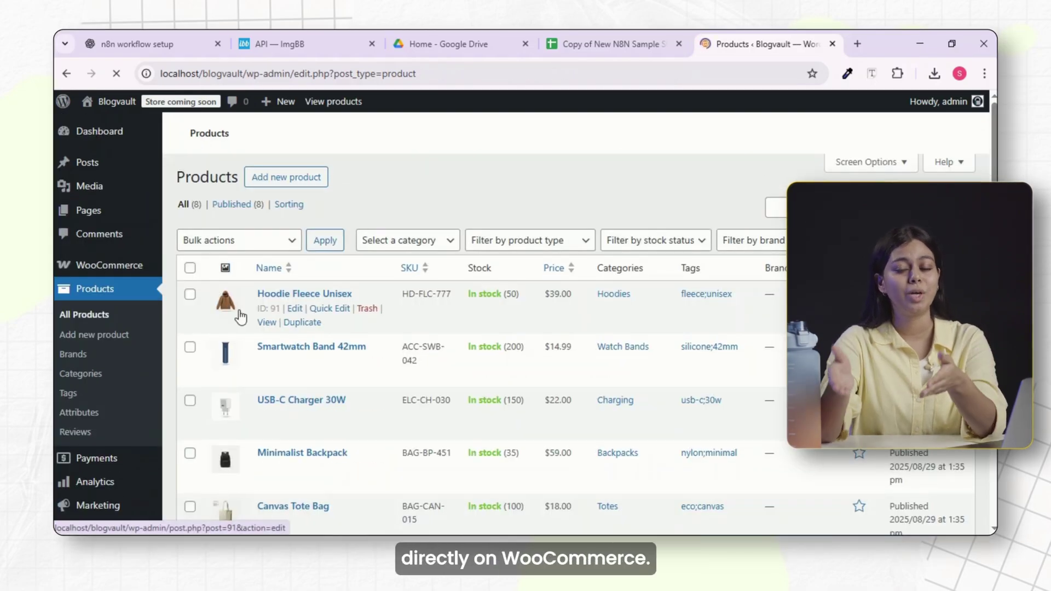
{"action": "scroll", "coordinate": [240, 312], "scroll_direction": "down", "scroll_amount": 5}
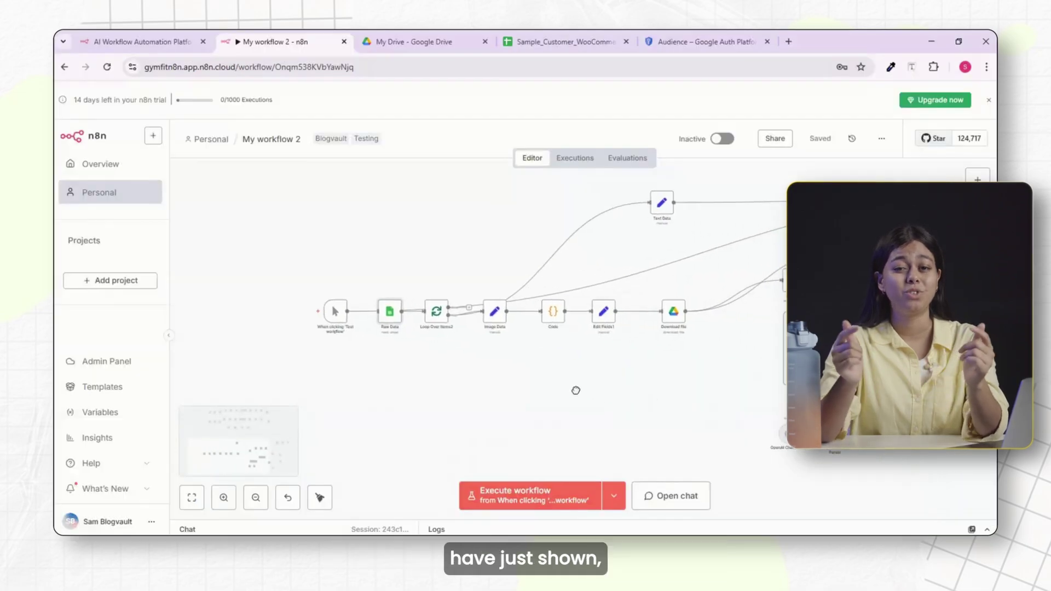
{"action": "left_click_drag", "start_coordinate": [576, 390], "coordinate": [440, 383]}
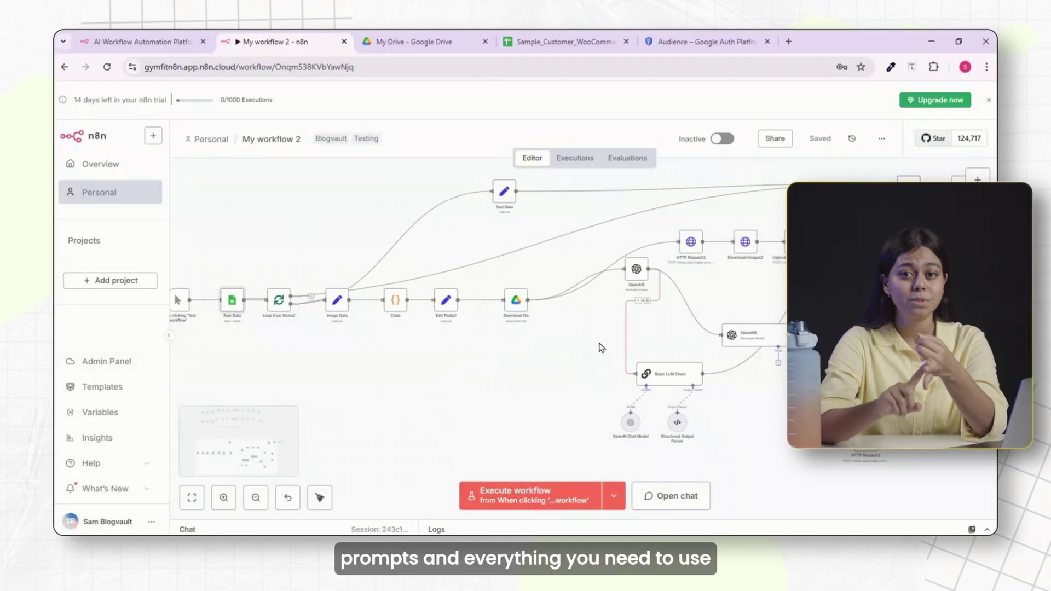
{"action": "scroll", "coordinate": [599, 343], "scroll_direction": "down", "scroll_amount": 1}
{"action": "scroll", "coordinate": [599, 342], "scroll_direction": "down", "scroll_amount": 1}
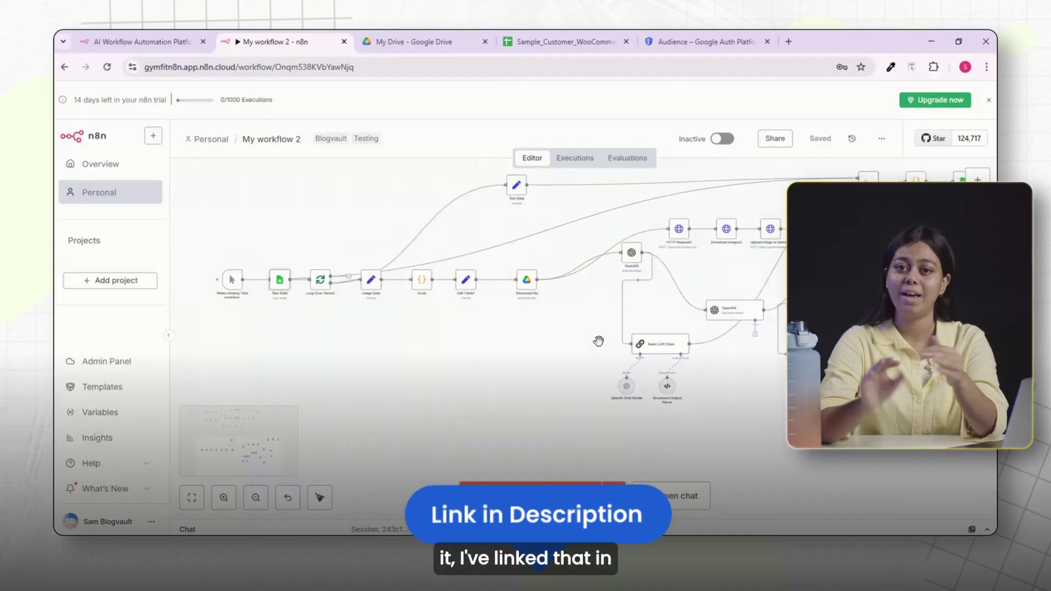